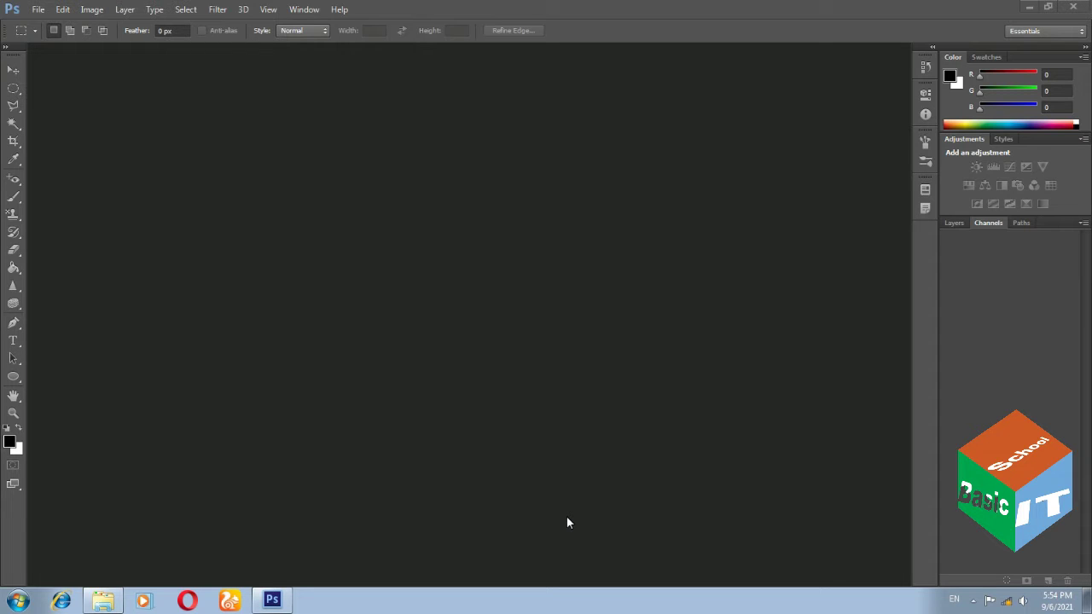
- Open the tulip-field photo 21212.jpg
click(38, 9)
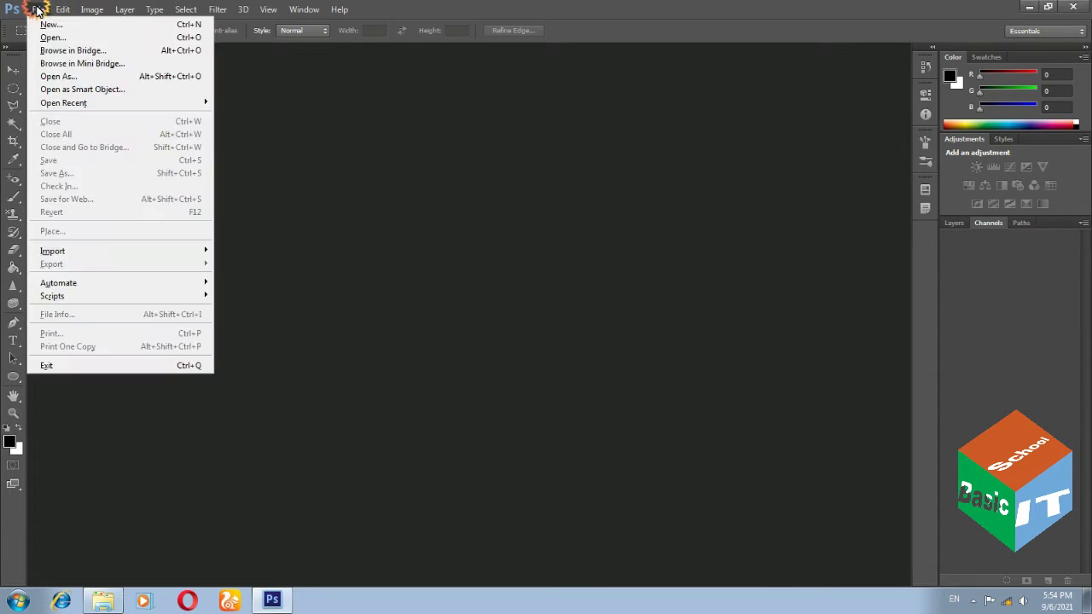
click(53, 37)
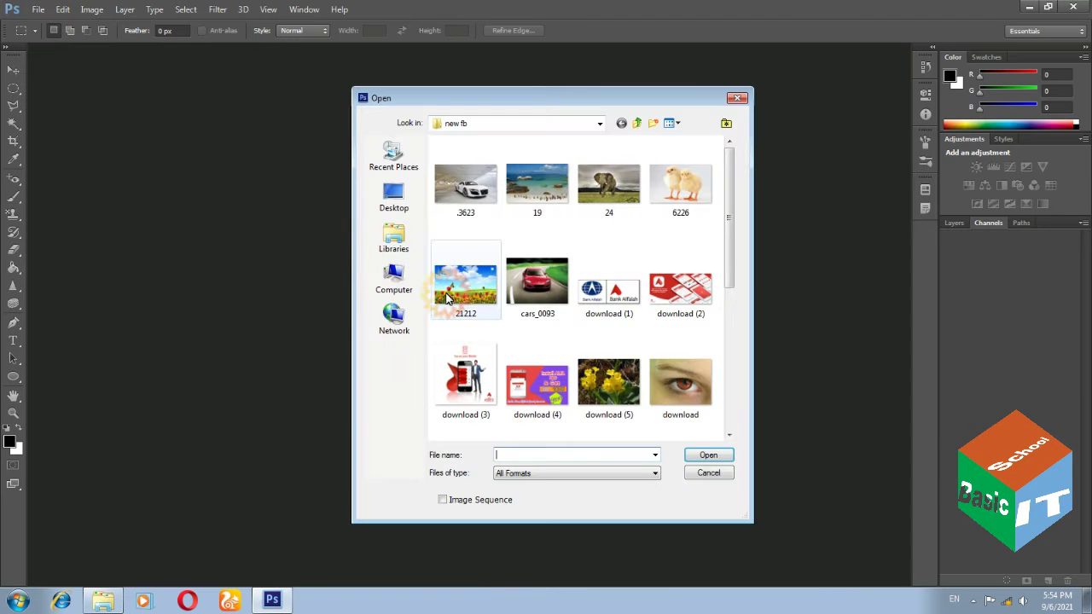
click(489, 309)
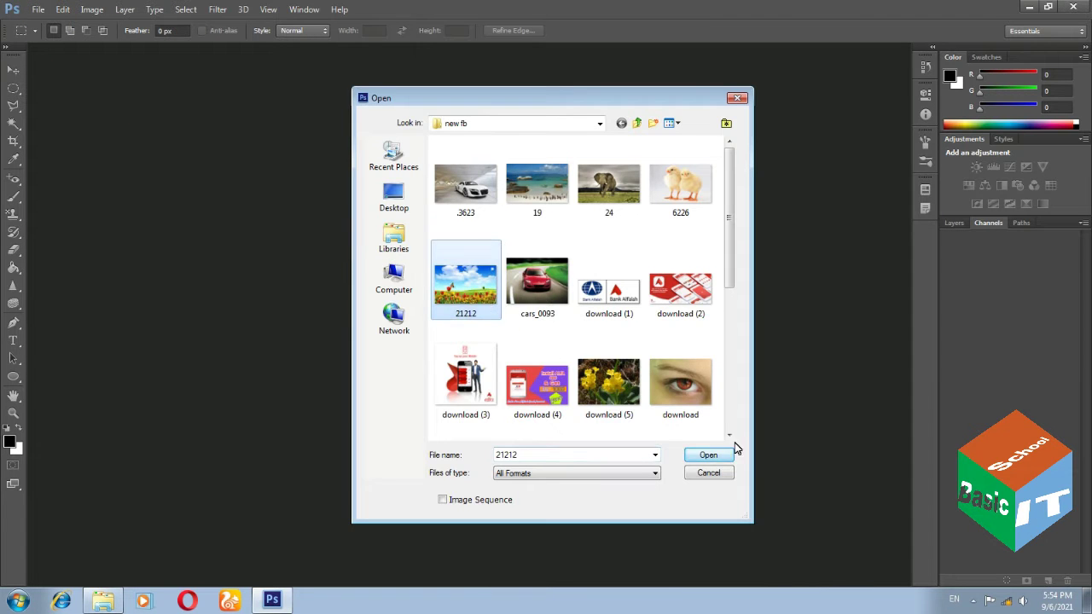
click(713, 458)
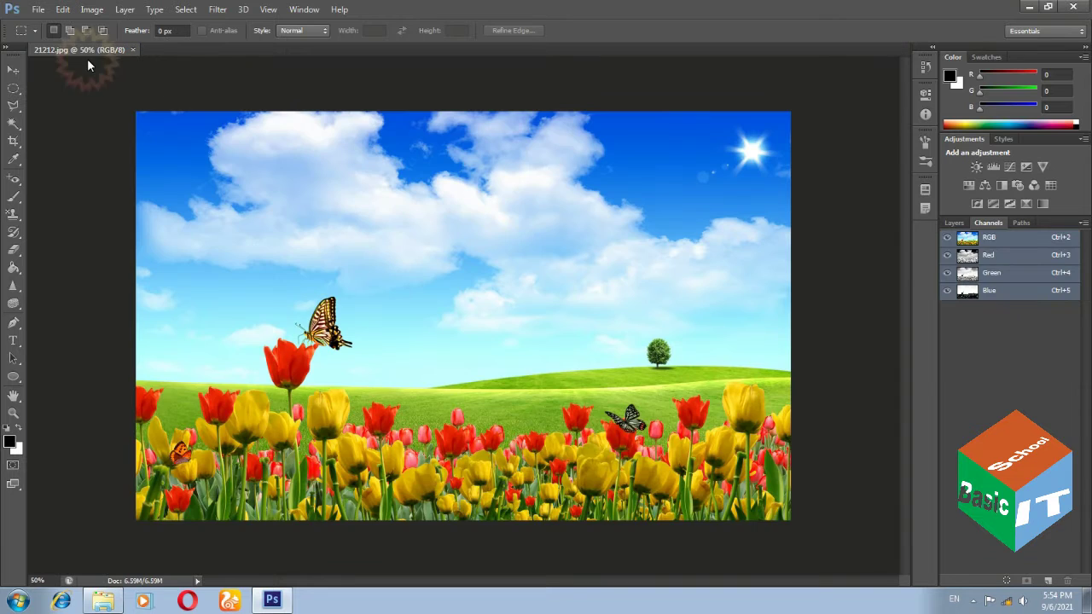
- Open the penguin beach photo 19.jpg, then bring 21212.jpg back to the front
click(39, 9)
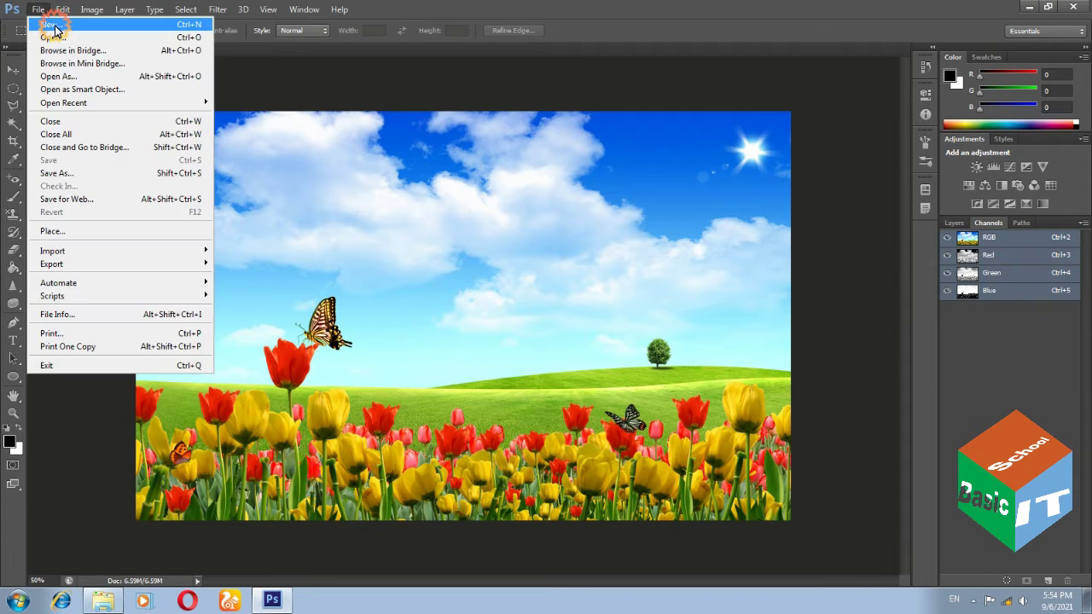
click(53, 38)
click(546, 200)
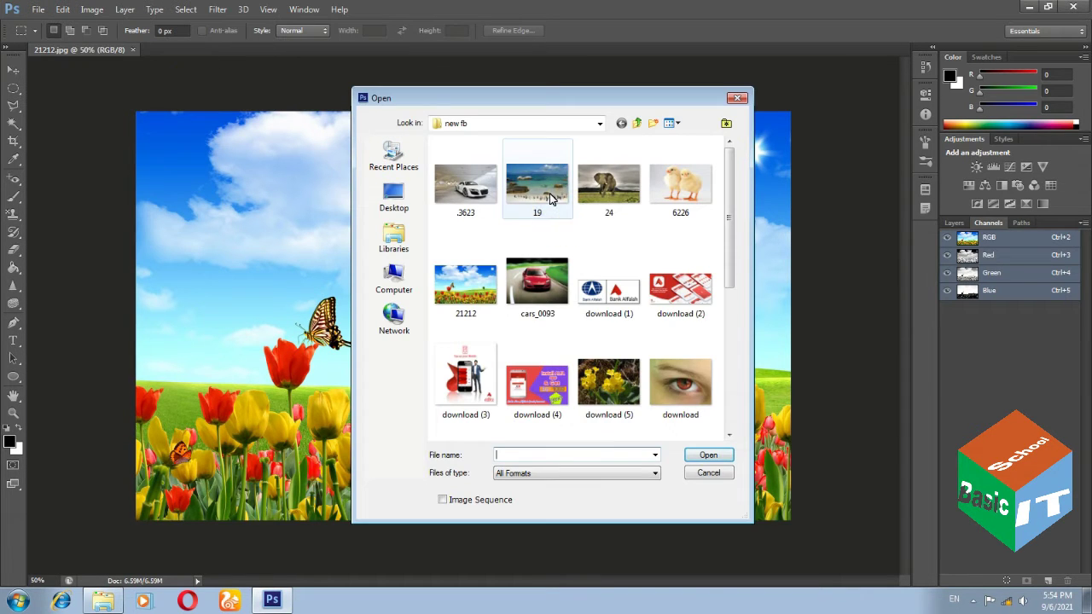
click(708, 455)
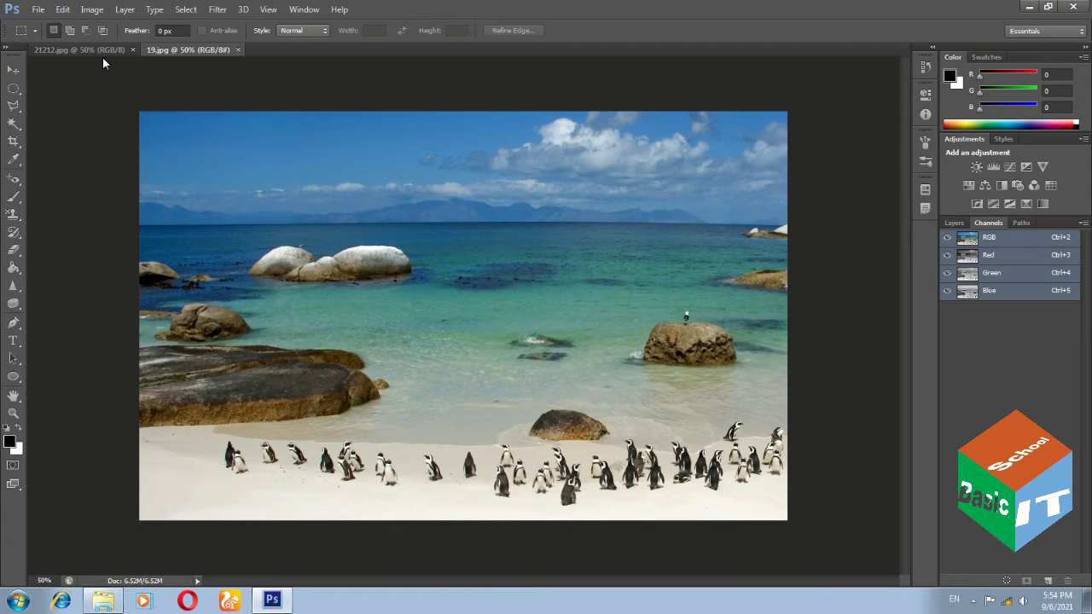
click(84, 56)
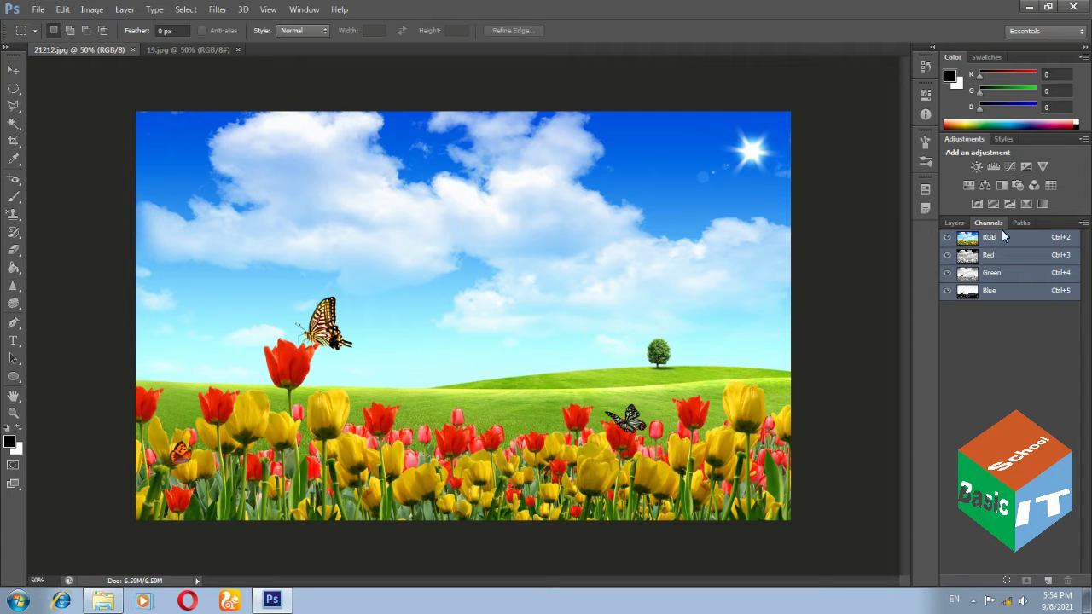
- Show the Layers panel and open Brightness/Contrast on the tulip photo
click(953, 223)
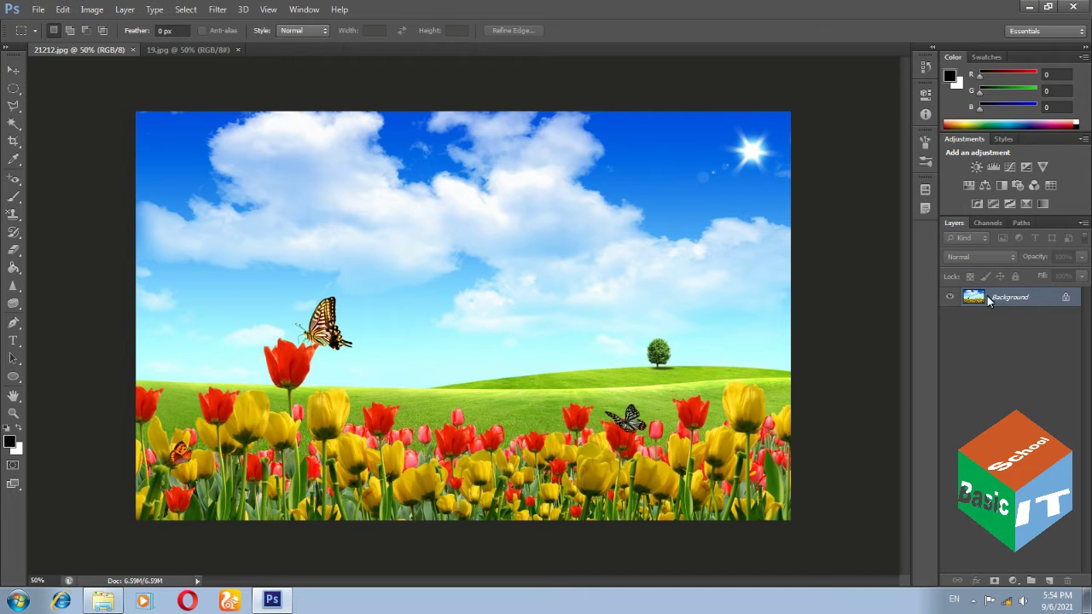
click(128, 11)
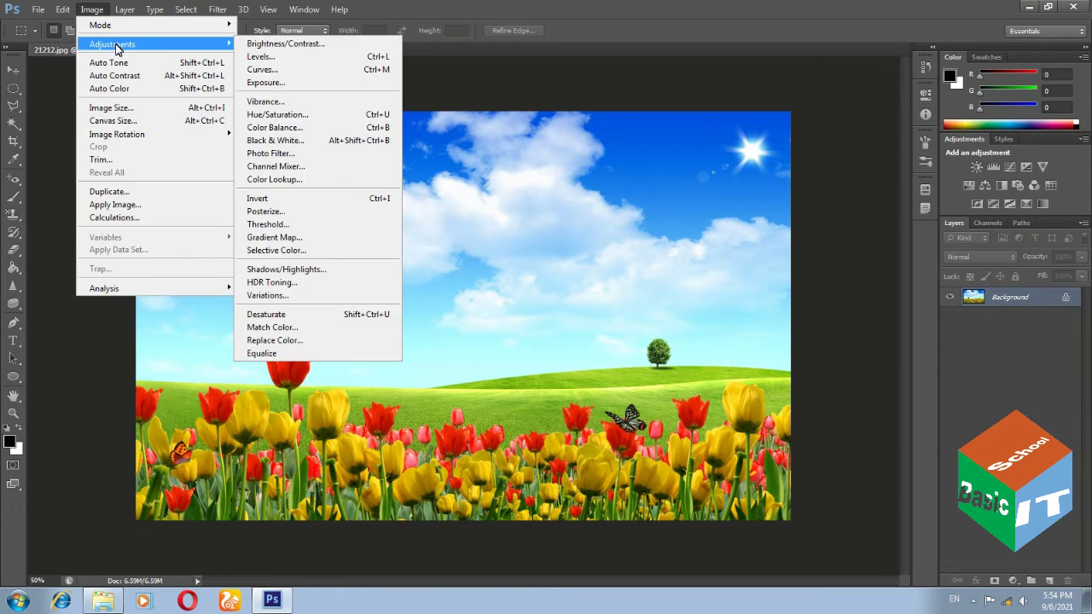
mouse_move(112, 43)
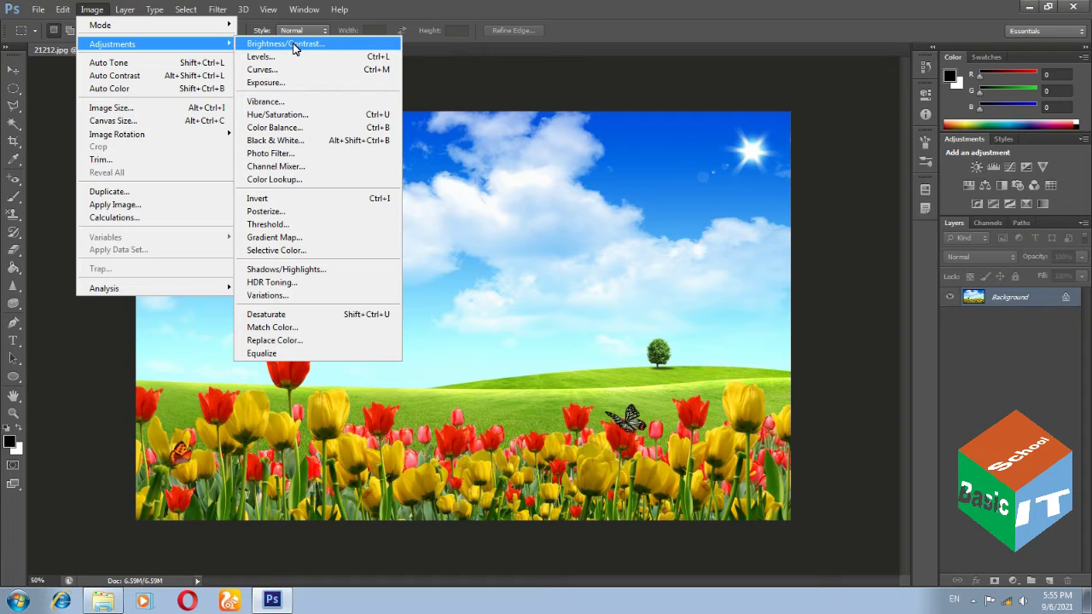
click(293, 43)
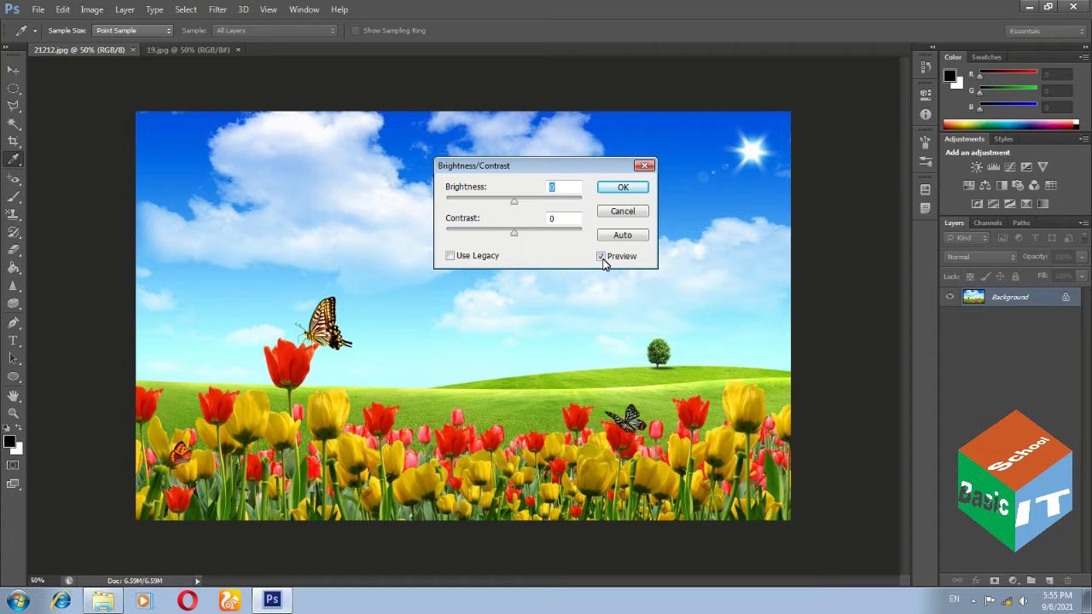
drag(539, 169, 642, 105)
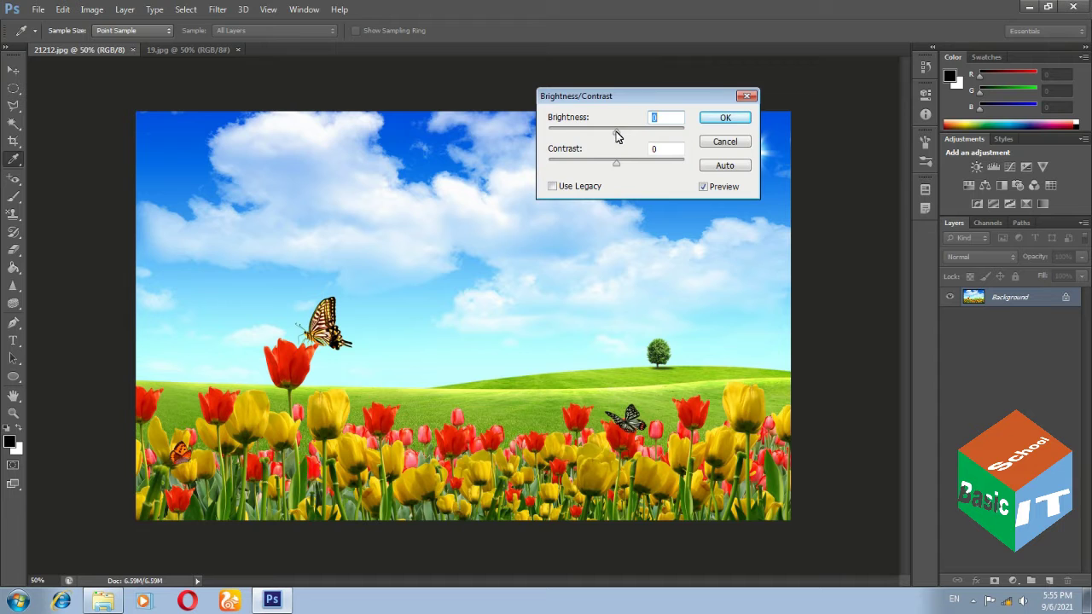
- Try tulip brightness values from -47 up to 0, then settle at 15
click(616, 131)
drag(616, 135, 595, 140)
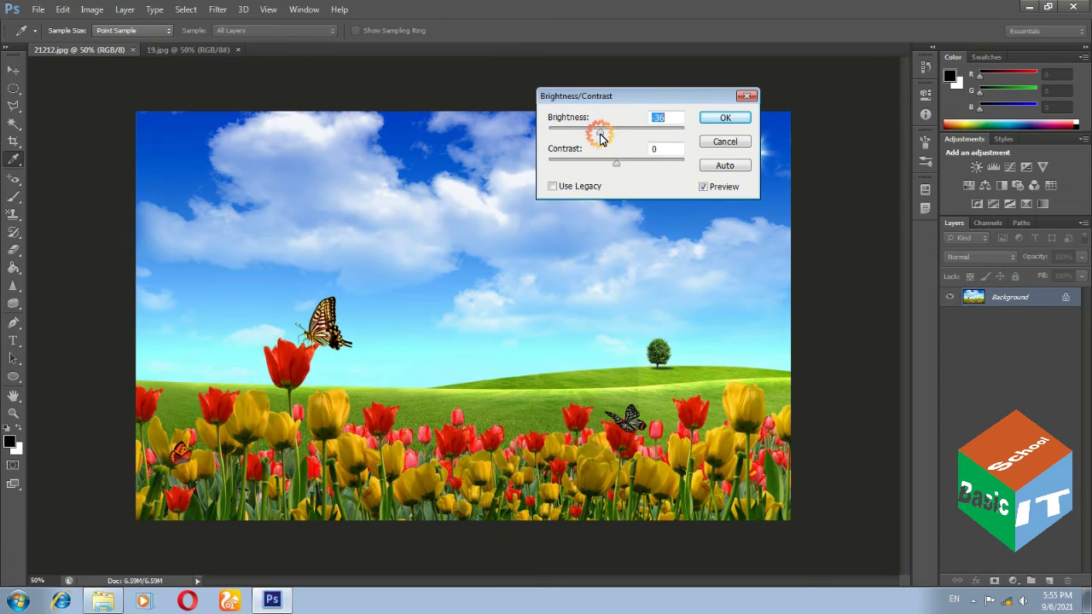
mouse_move(595, 140)
mouse_down()
mouse_move(629, 139)
mouse_move(622, 161)
mouse_up()
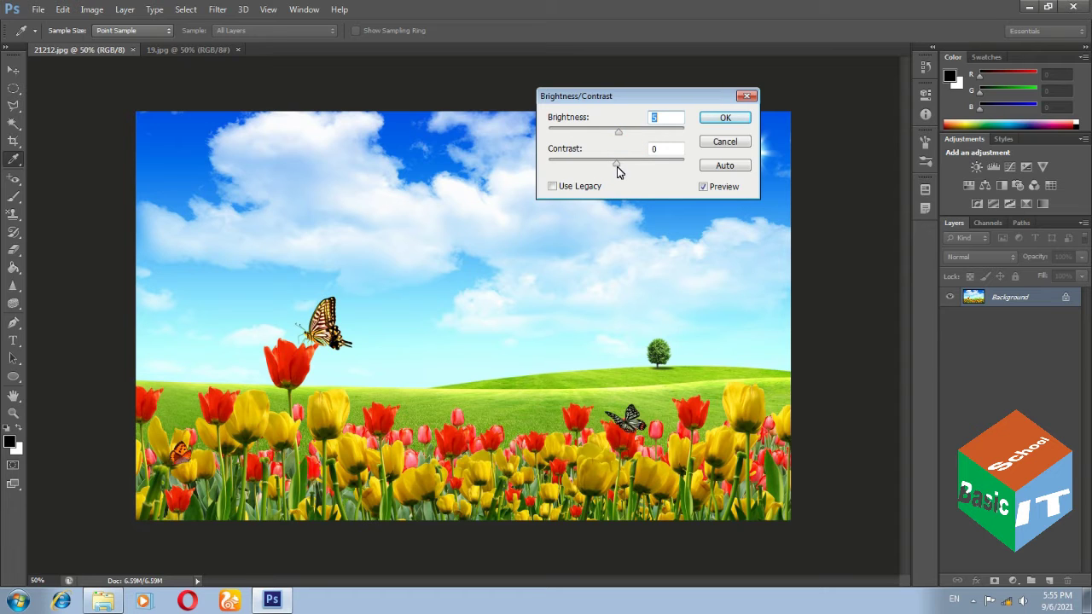
click(622, 134)
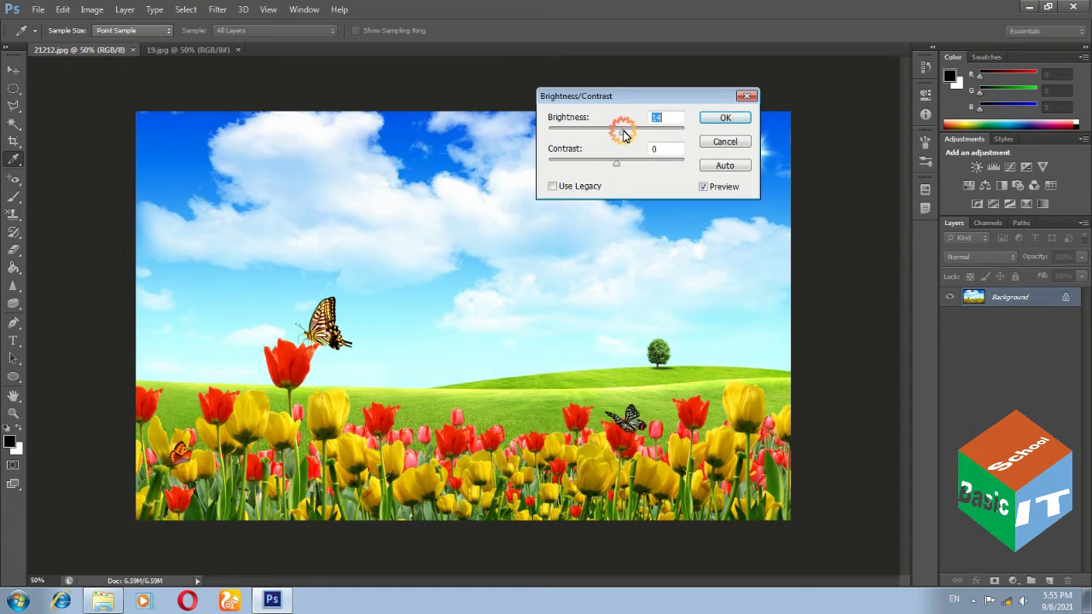
drag(622, 134, 621, 170)
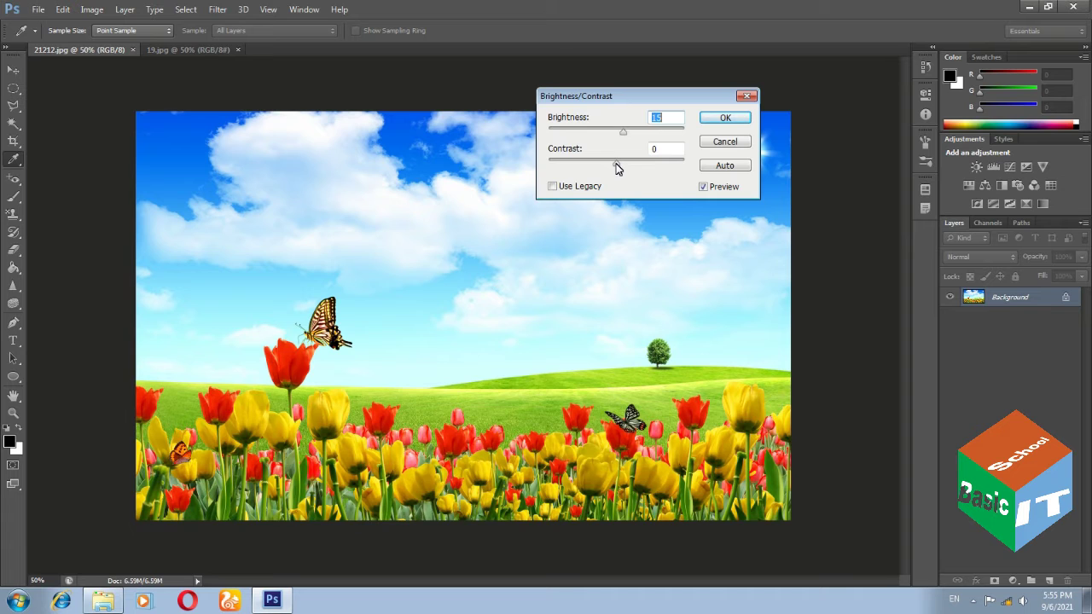
- Try contrast values of 36, 100 and 76, then settle at -4
click(621, 163)
drag(621, 164, 692, 166)
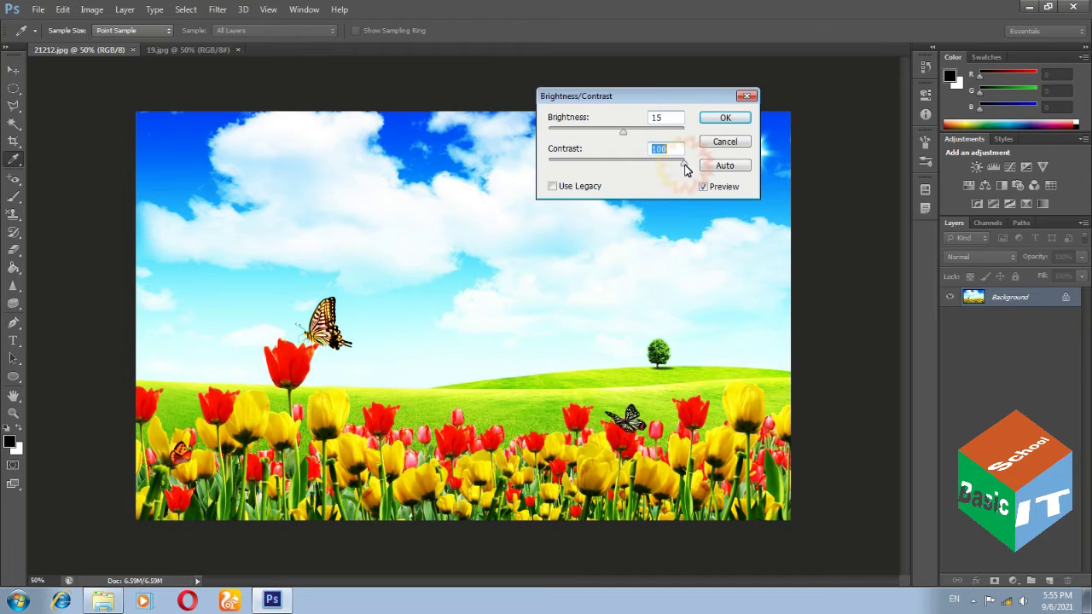
drag(692, 166, 573, 170)
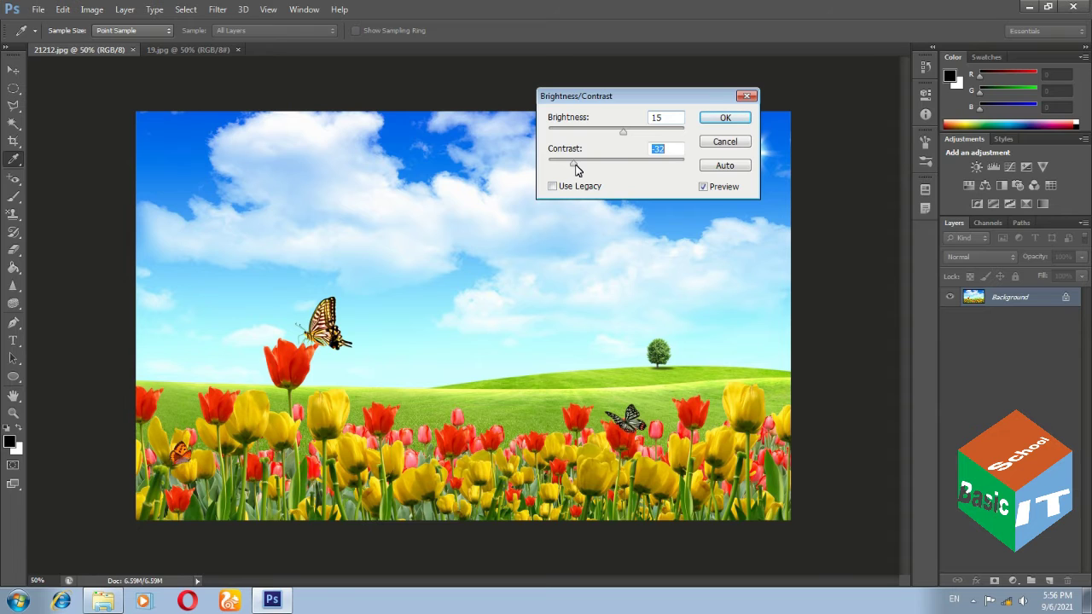
drag(574, 163, 611, 162)
- Try legacy mode with brightness 11 and contrast 14, then cancel without applying
click(554, 187)
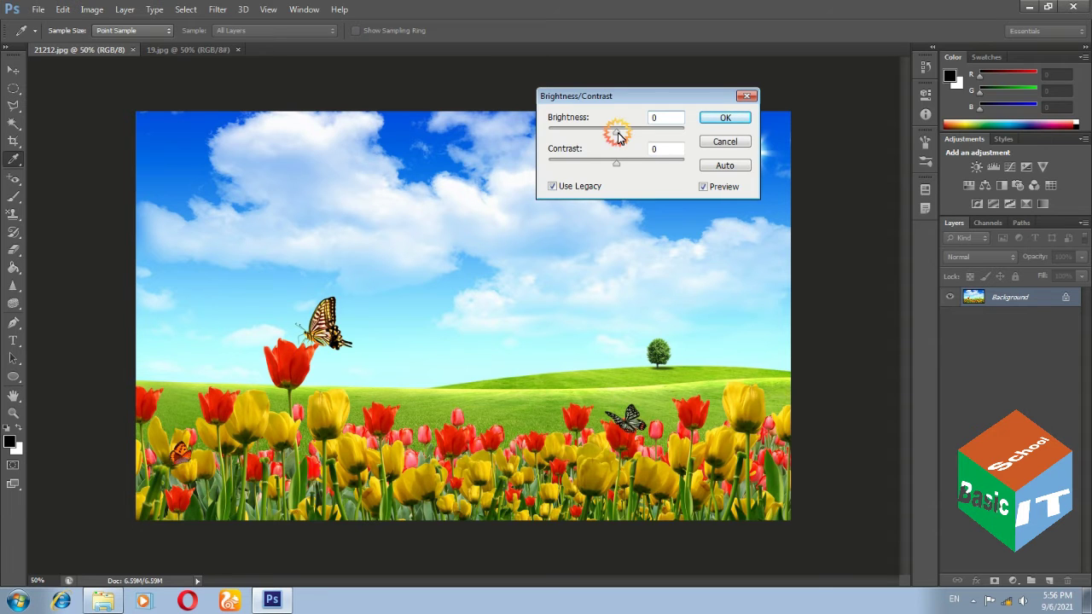
drag(620, 137, 624, 134)
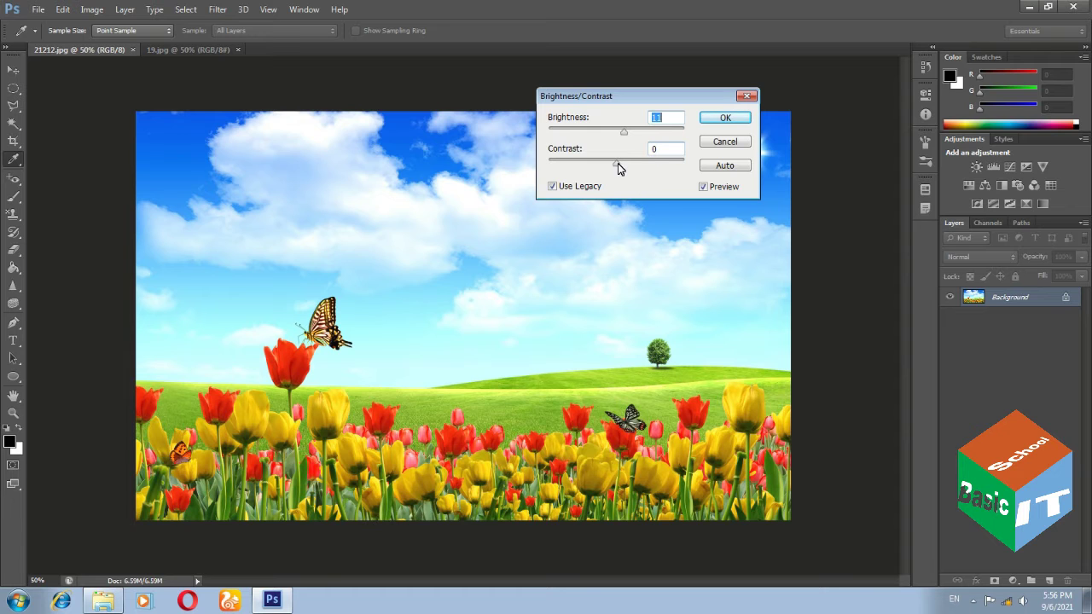
drag(617, 163, 636, 134)
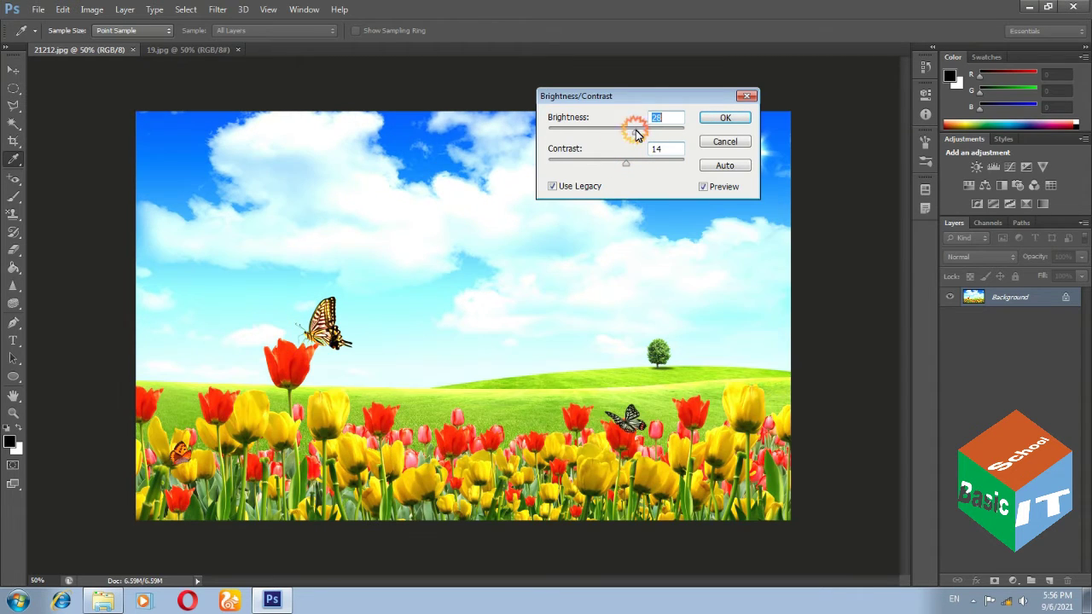
click(565, 182)
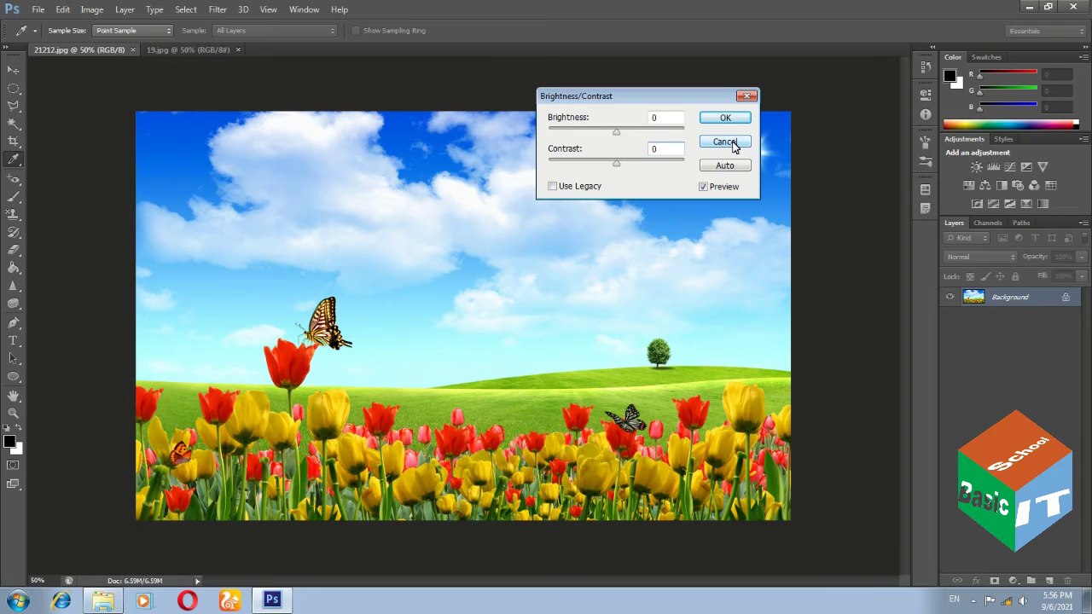
click(732, 143)
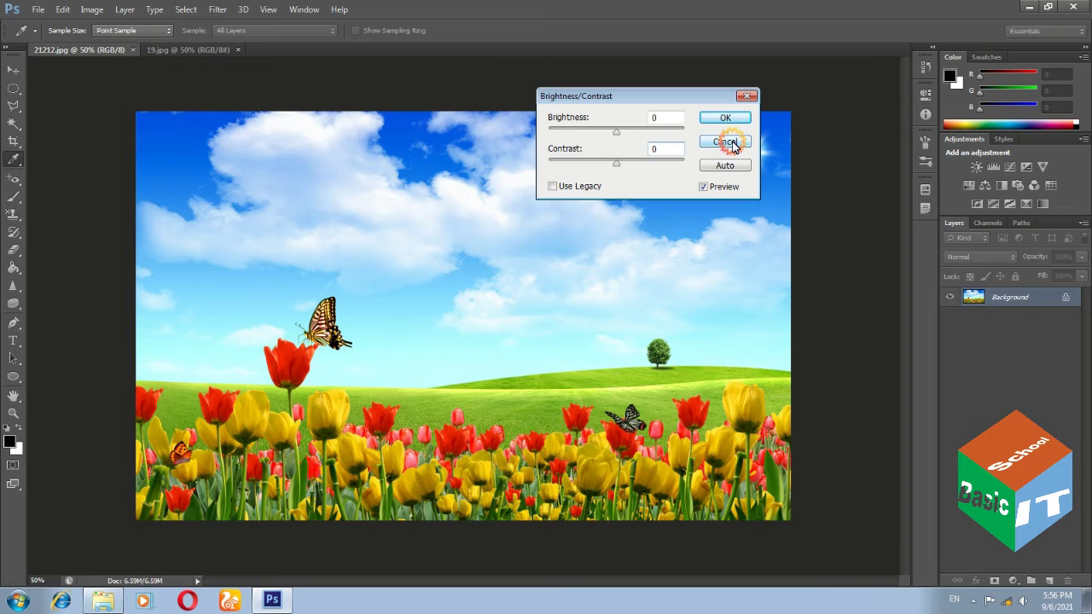
- On 19.jpg, trial Brightness/Contrast at 56 and 31, then cancel it
click(166, 50)
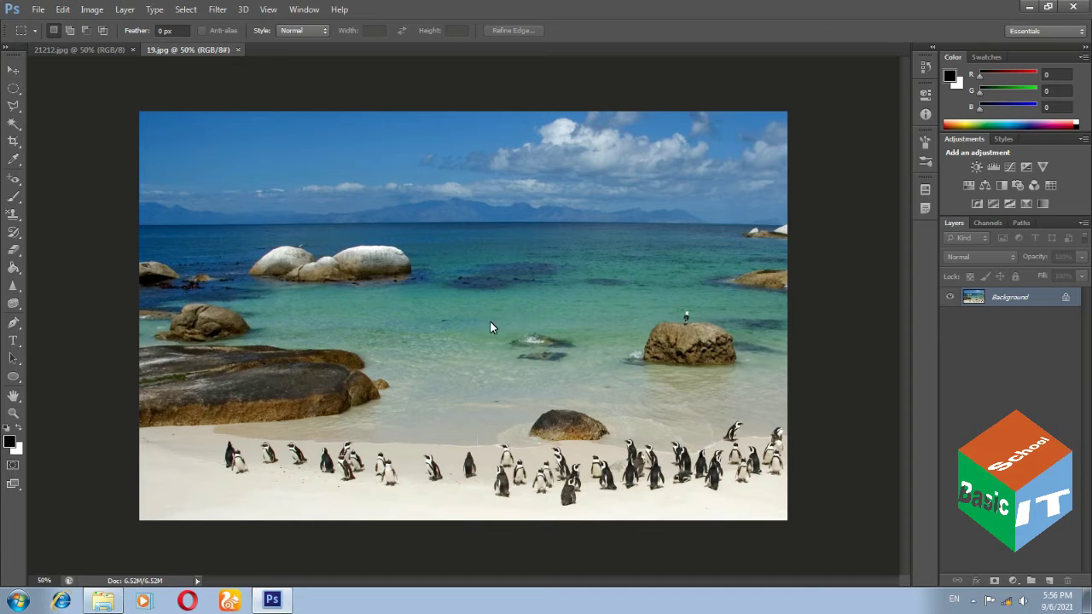
click(93, 9)
mouse_move(113, 44)
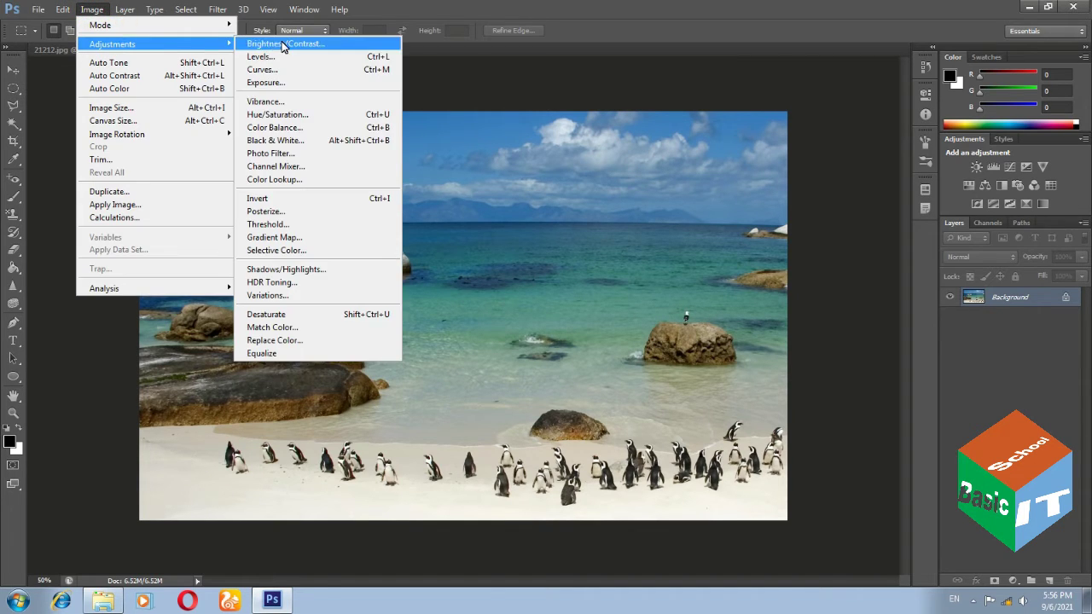
click(282, 43)
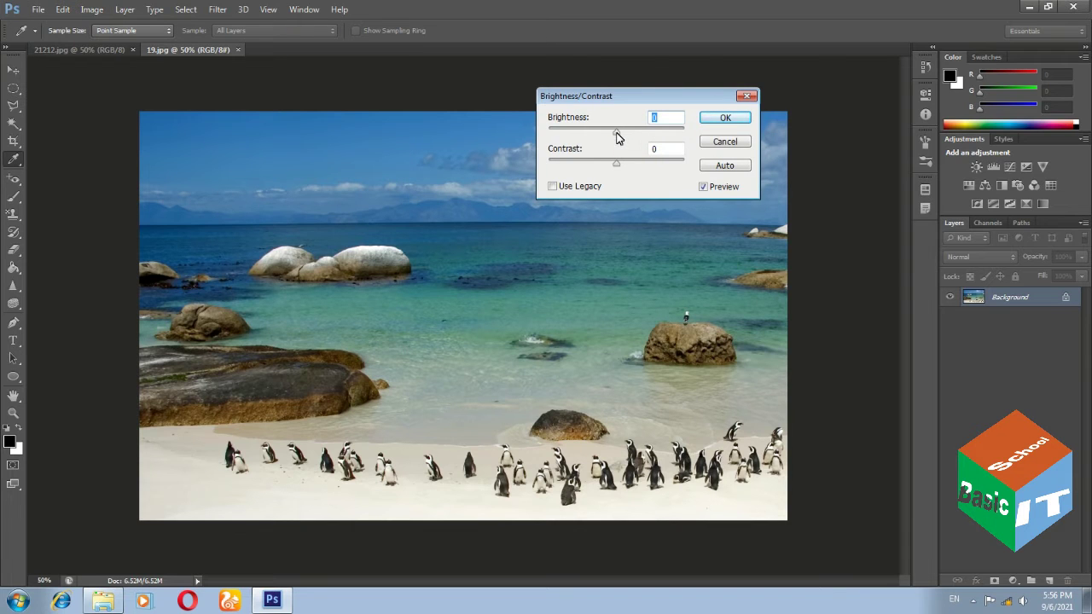
mouse_move(618, 134)
mouse_down()
mouse_move(654, 132)
mouse_move(642, 133)
mouse_move(630, 165)
mouse_move(680, 166)
mouse_move(641, 173)
mouse_up()
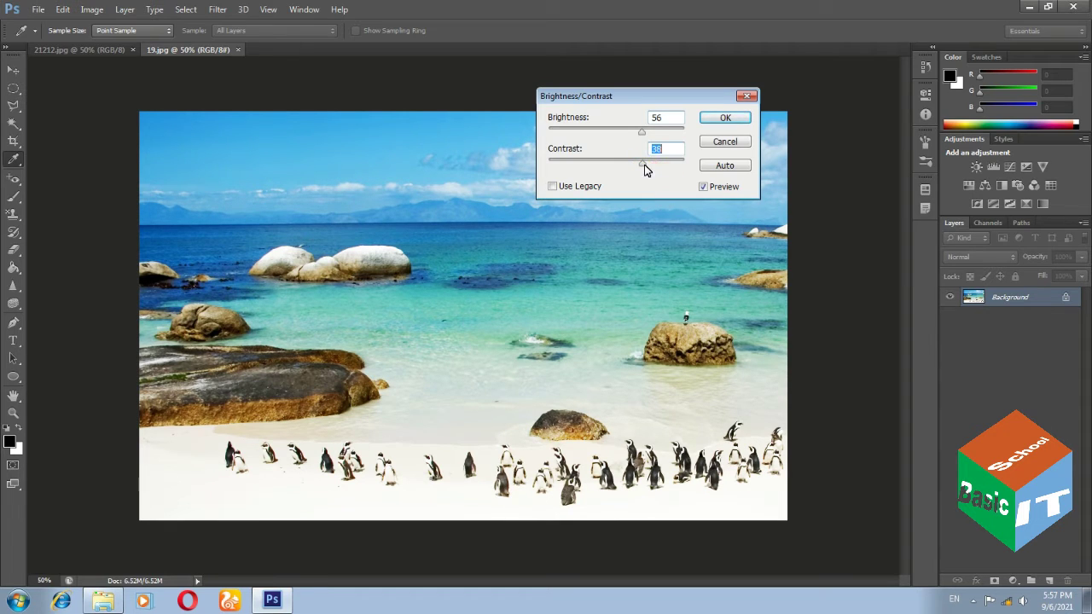
drag(644, 168, 636, 175)
click(725, 147)
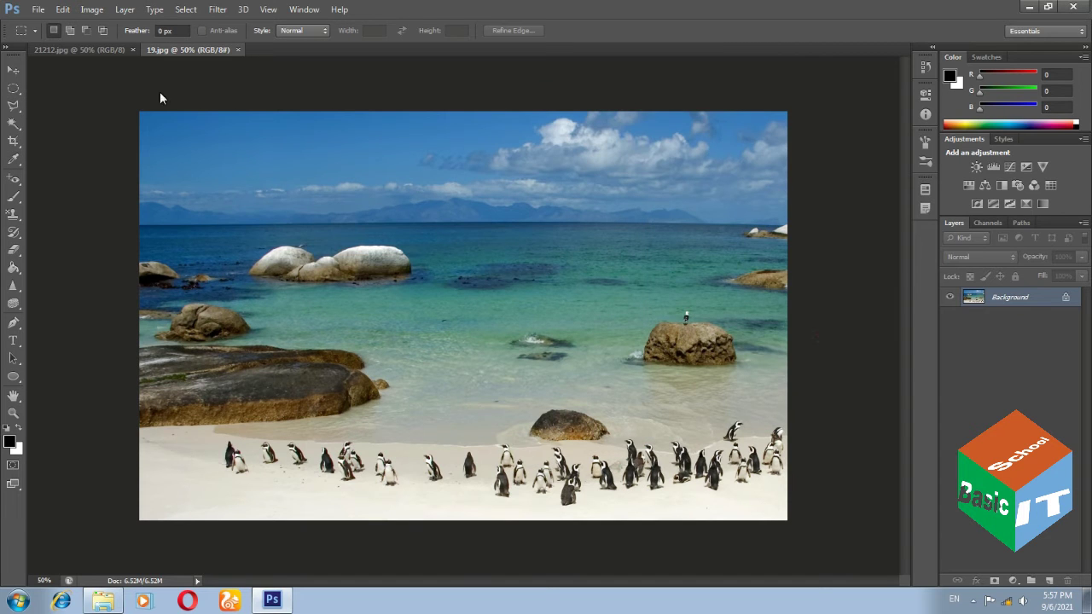
- Open Levels on the tulip photo 21212.jpg and apply the Darker preset
click(86, 50)
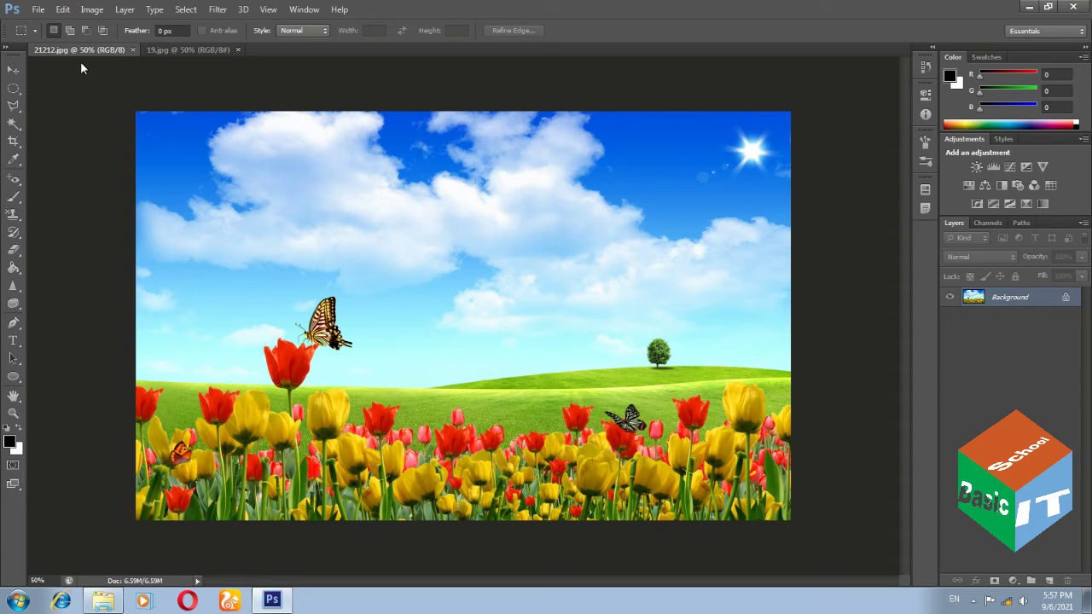
click(90, 9)
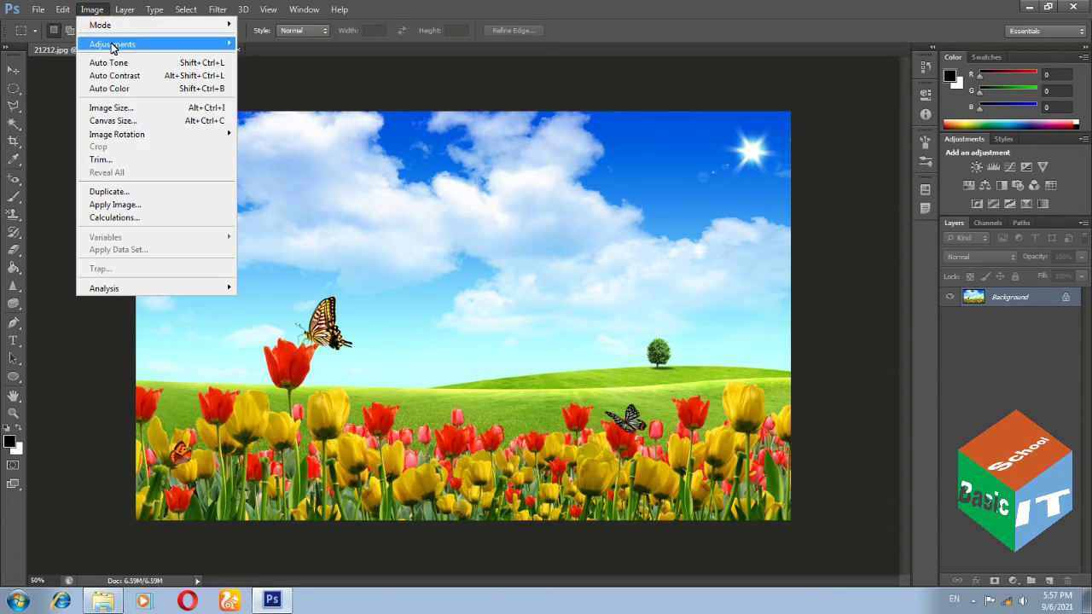
mouse_move(112, 44)
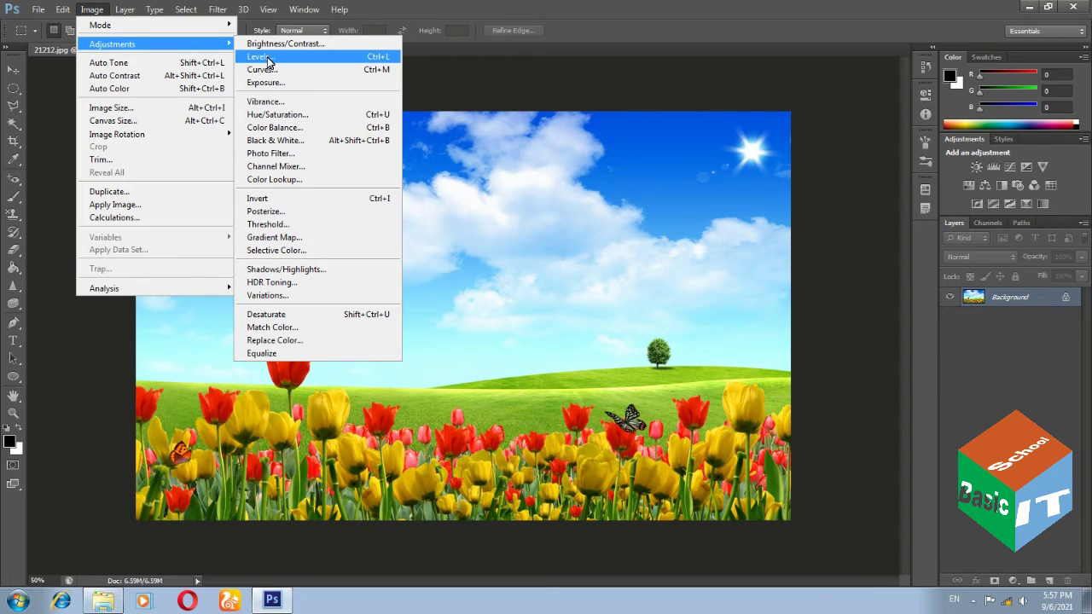
click(266, 57)
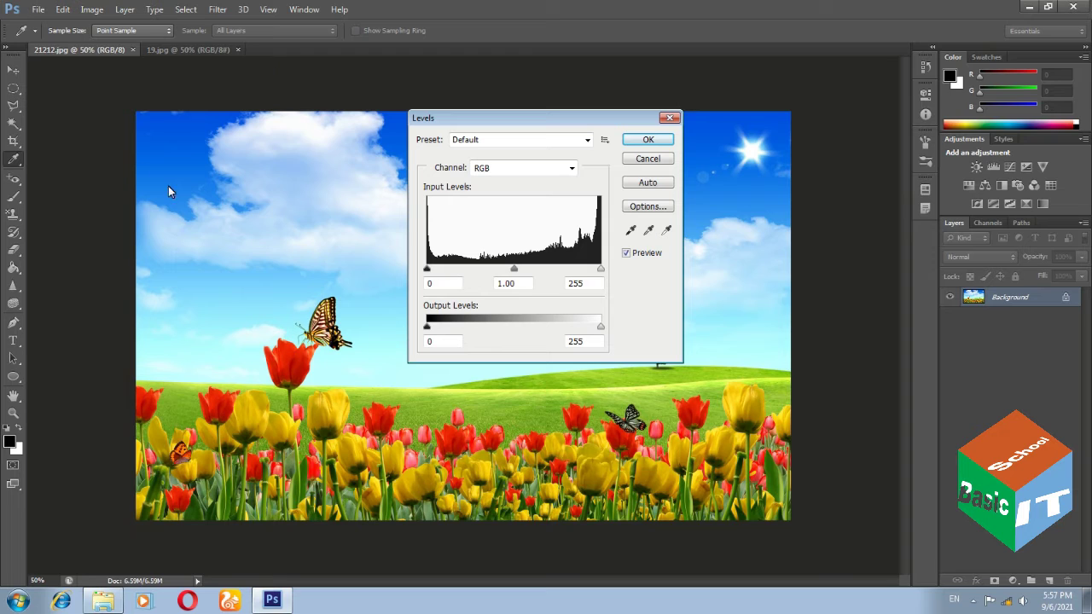
click(588, 140)
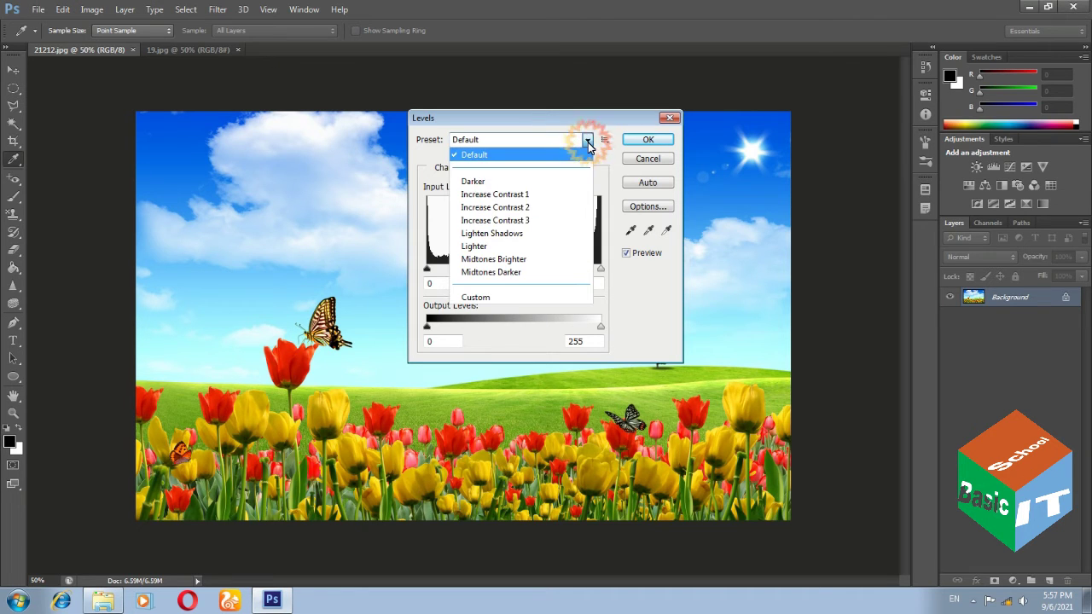
click(543, 181)
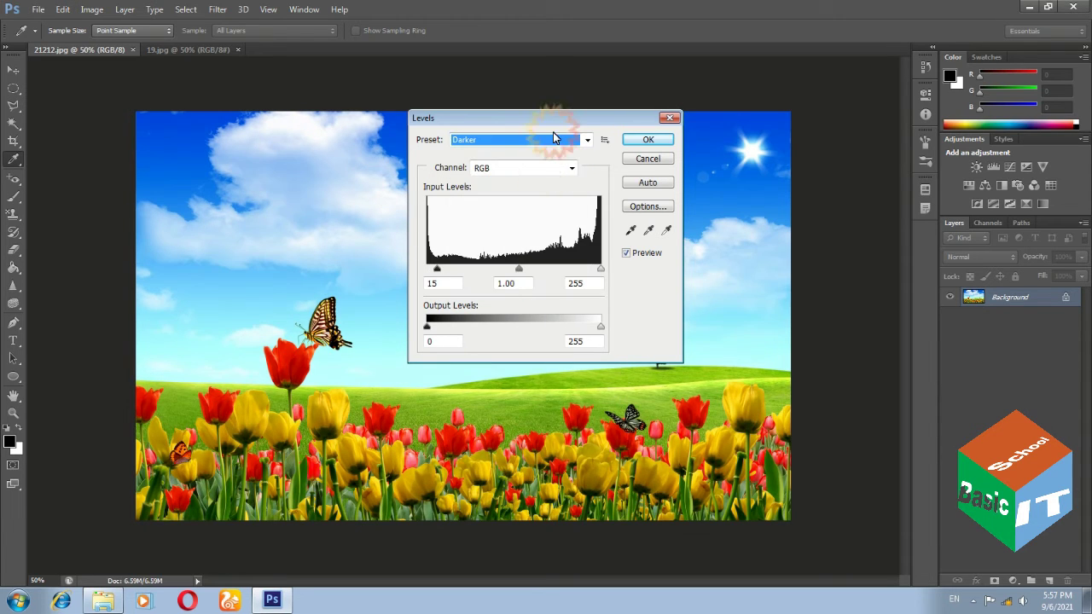
drag(556, 117, 781, 83)
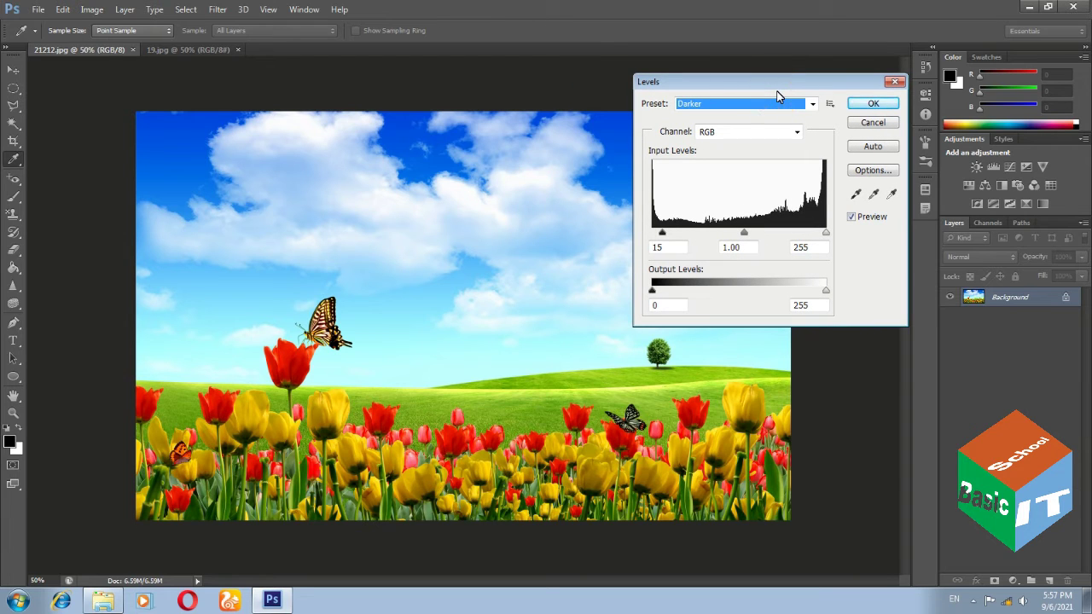
- Try the Increase Contrast 2, Lighter and Midtones Darker presets, then return to Default
click(762, 105)
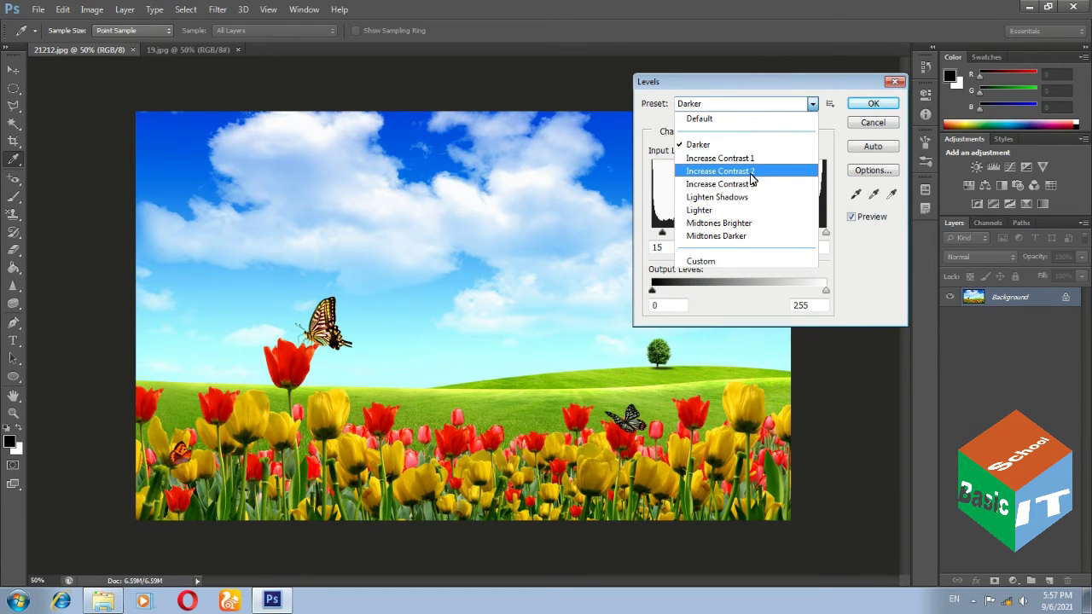
click(751, 172)
click(777, 111)
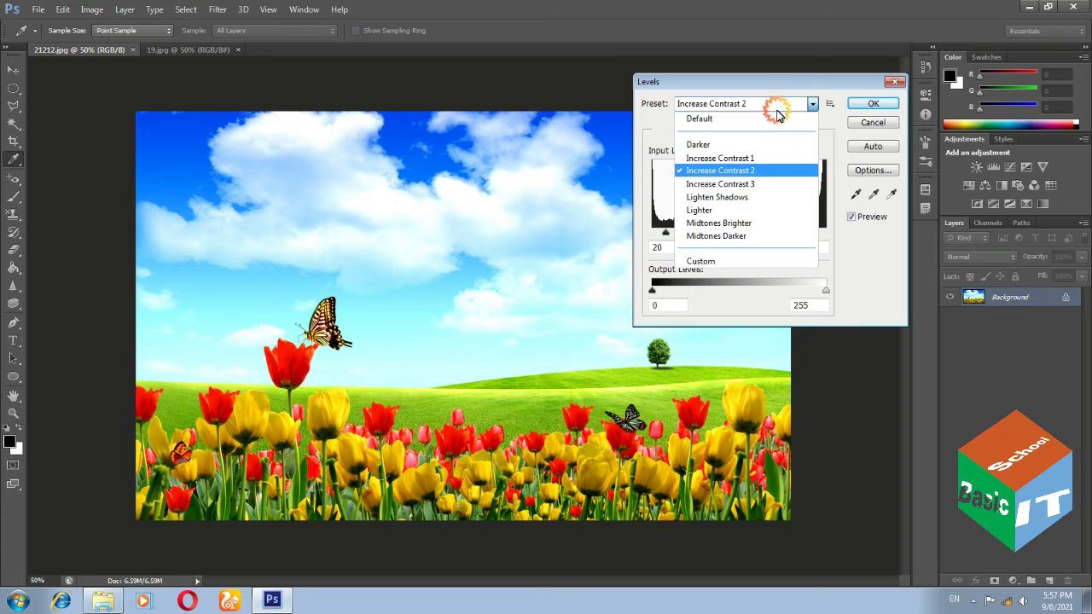
click(770, 210)
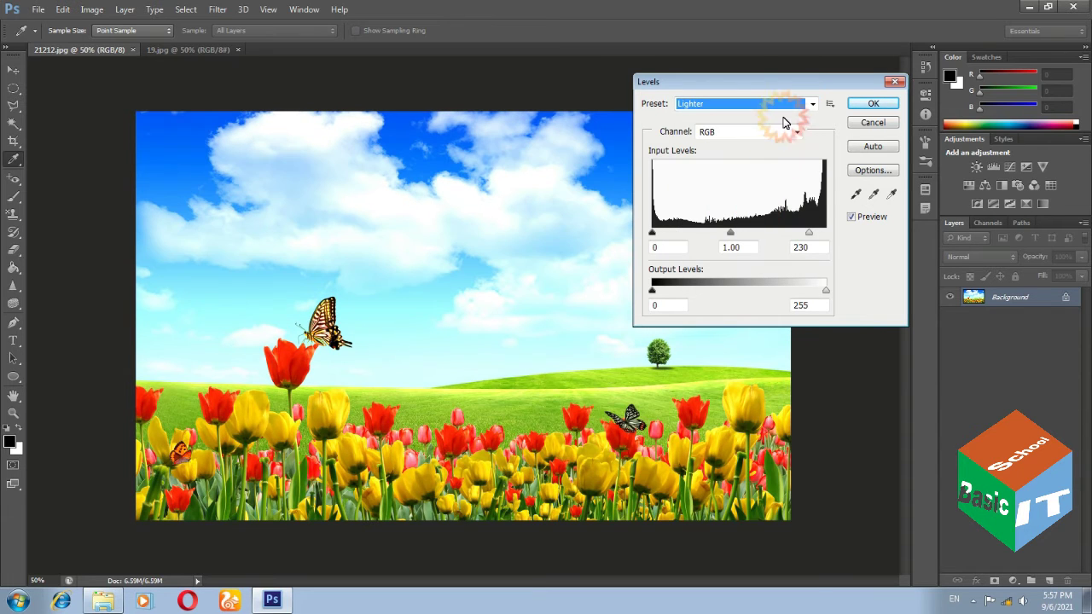
click(780, 104)
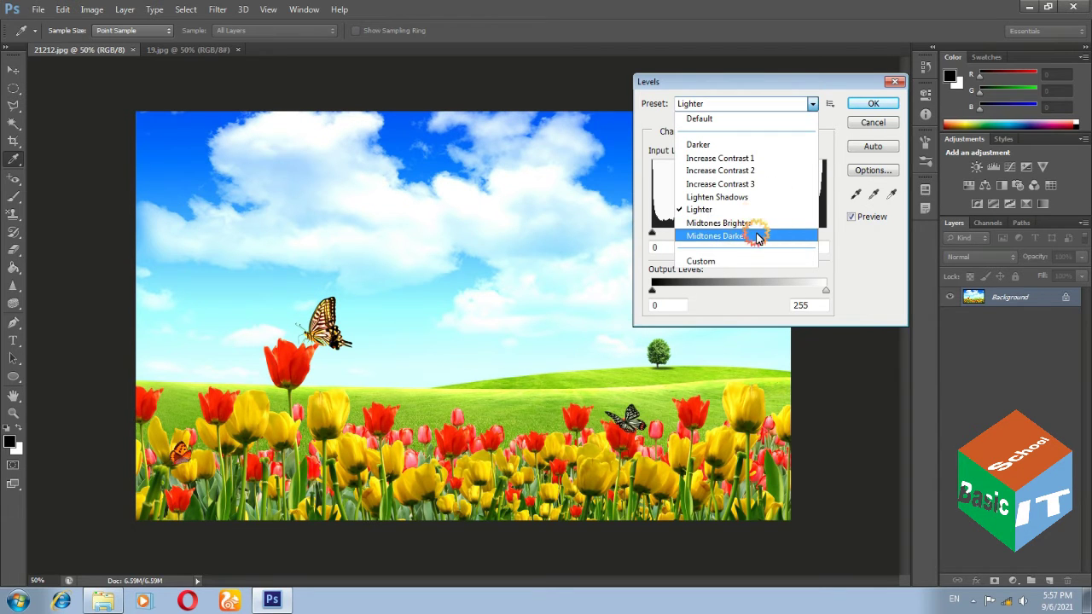
click(756, 236)
click(787, 104)
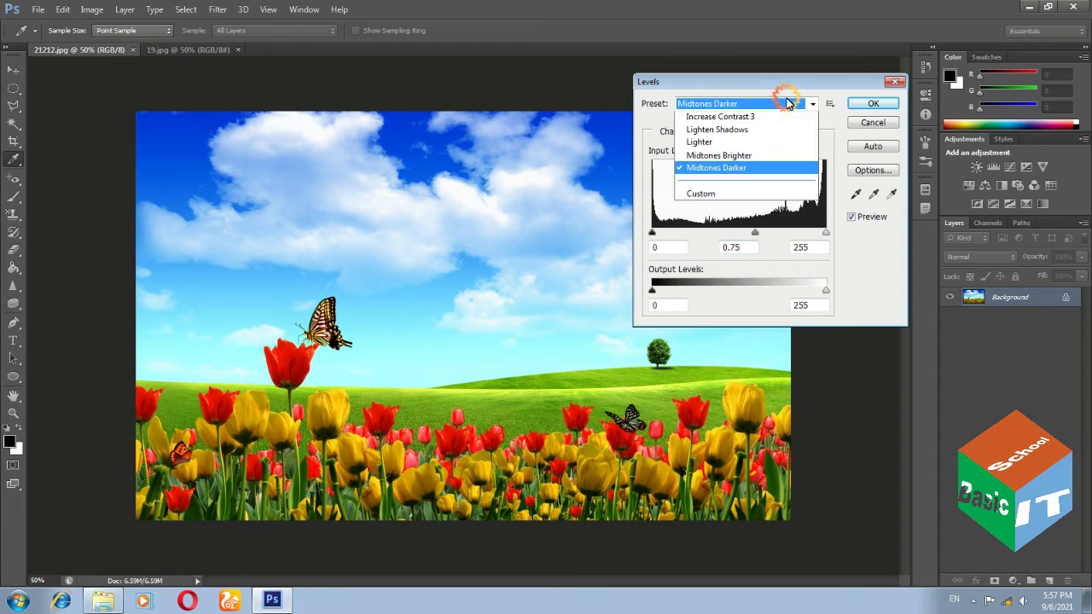
click(778, 107)
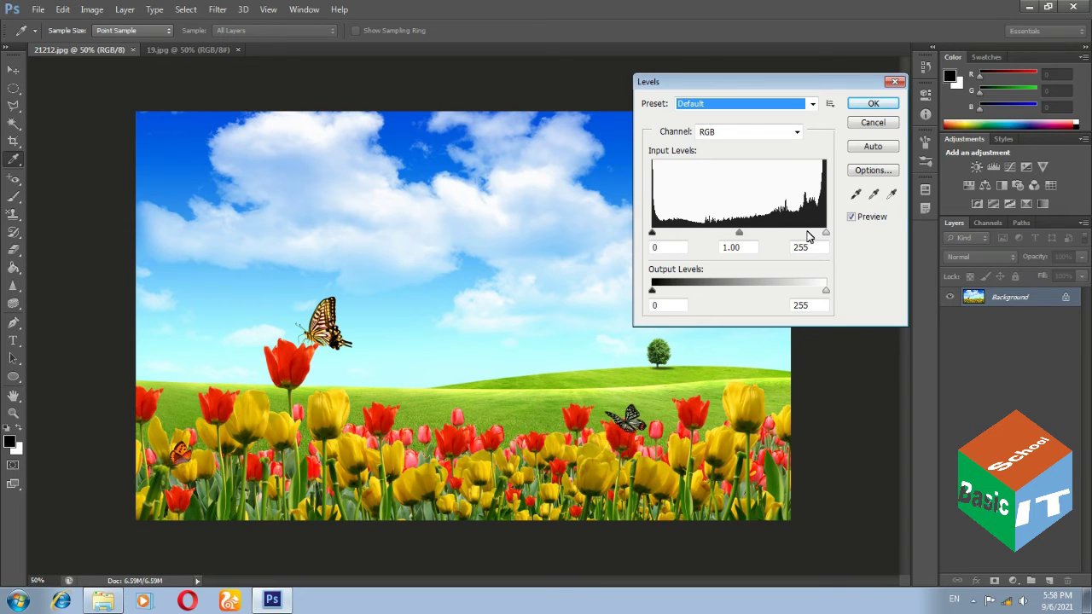
- Set the tulip Levels input sliders to 27, 1.33 and 242
drag(825, 235, 805, 238)
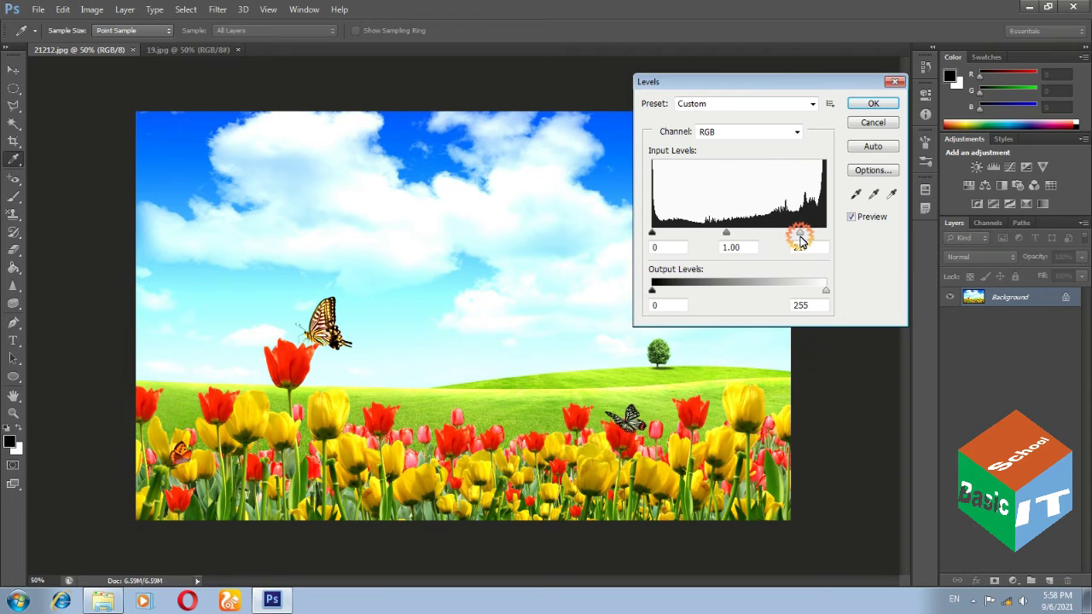
mouse_move(806, 238)
mouse_down()
mouse_move(827, 239)
mouse_move(805, 242)
mouse_move(816, 238)
mouse_up()
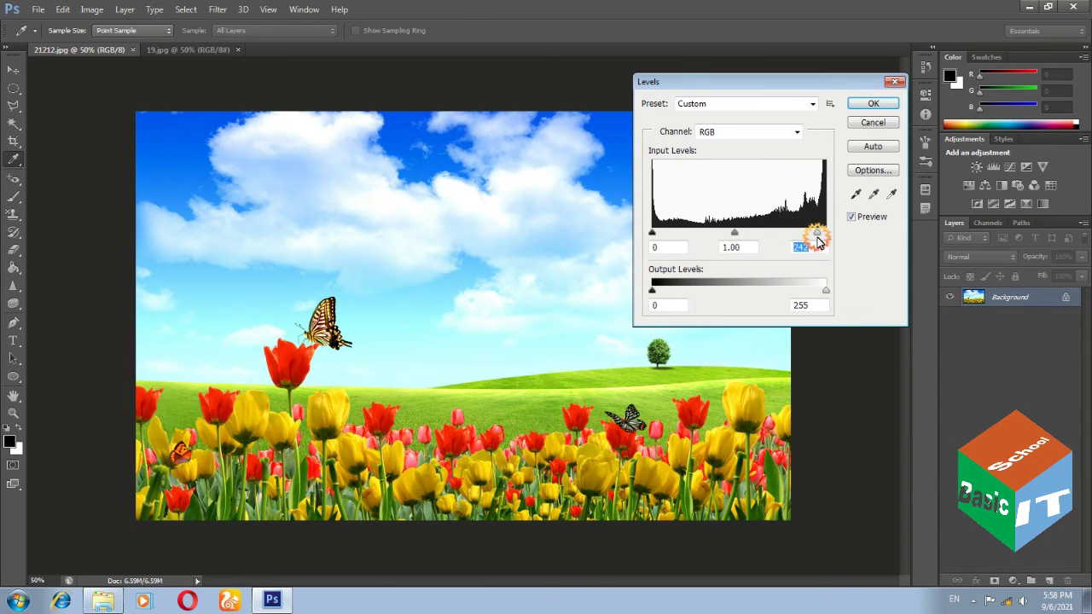
click(654, 237)
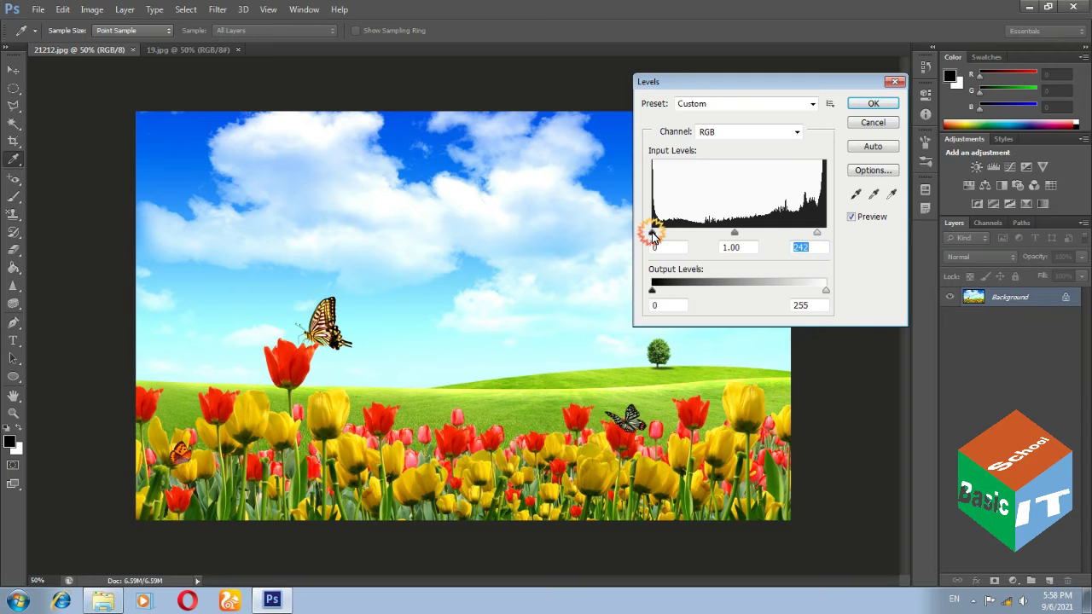
drag(653, 236, 671, 237)
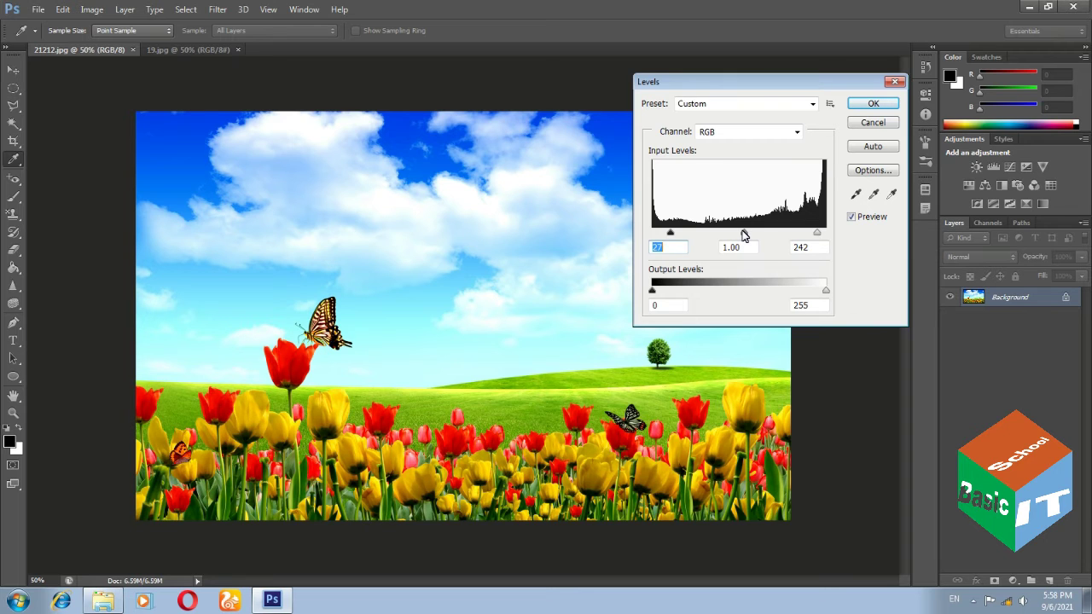
drag(743, 236, 755, 236)
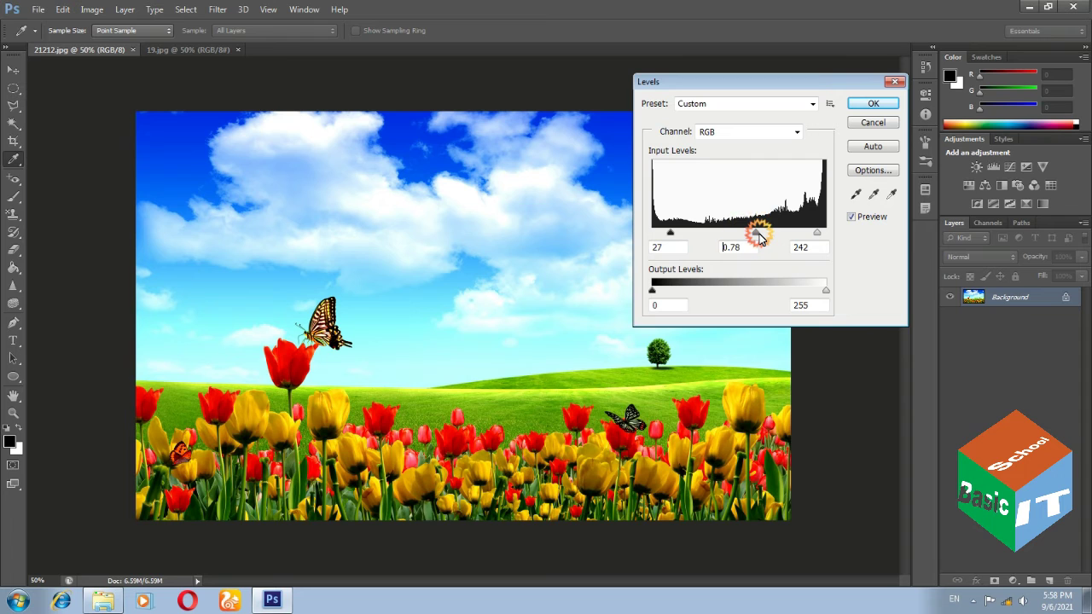
drag(754, 235, 730, 242)
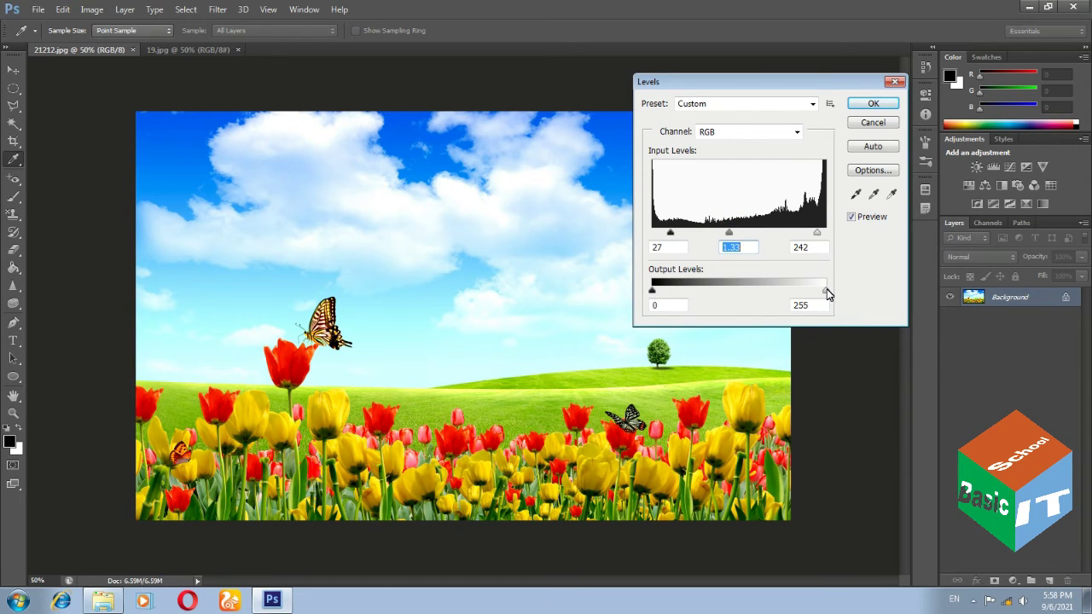
- Lower the white output level to 235
drag(826, 292, 805, 295)
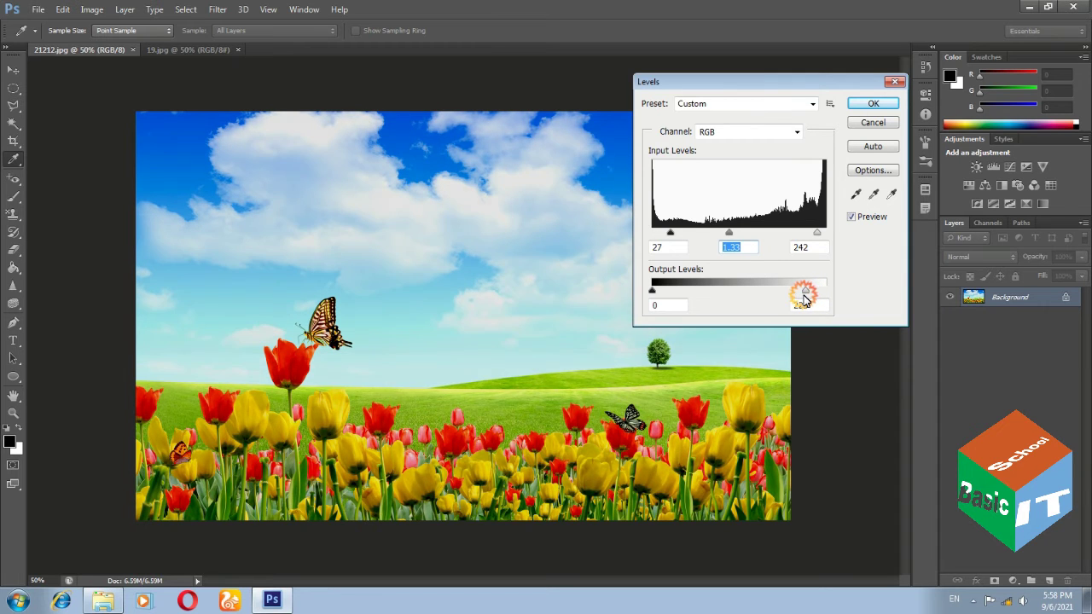
mouse_move(804, 294)
mouse_down()
mouse_move(847, 300)
mouse_move(758, 323)
mouse_up()
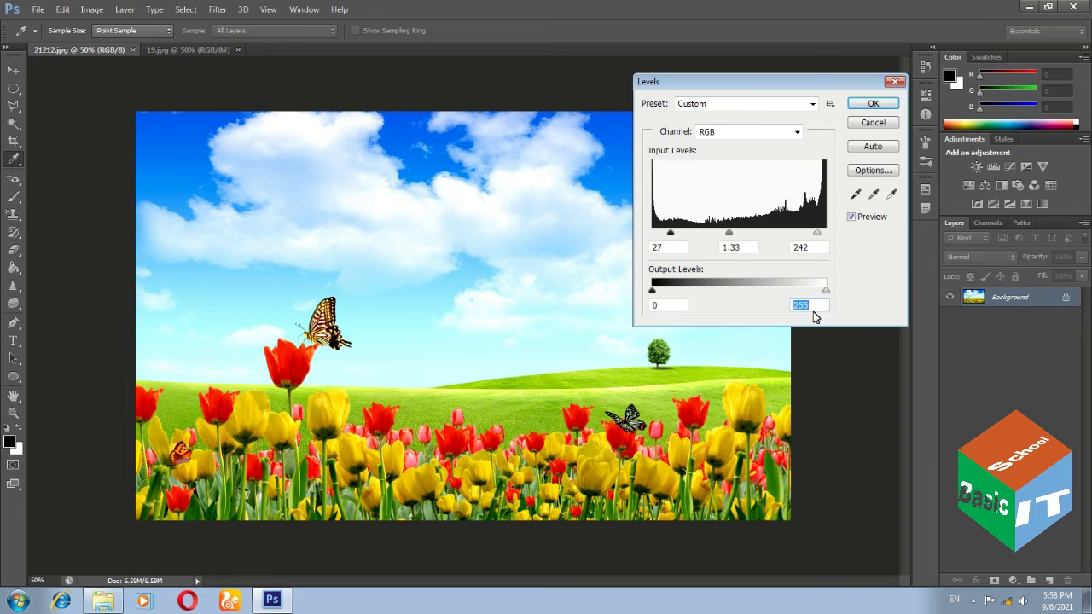
drag(828, 294, 813, 301)
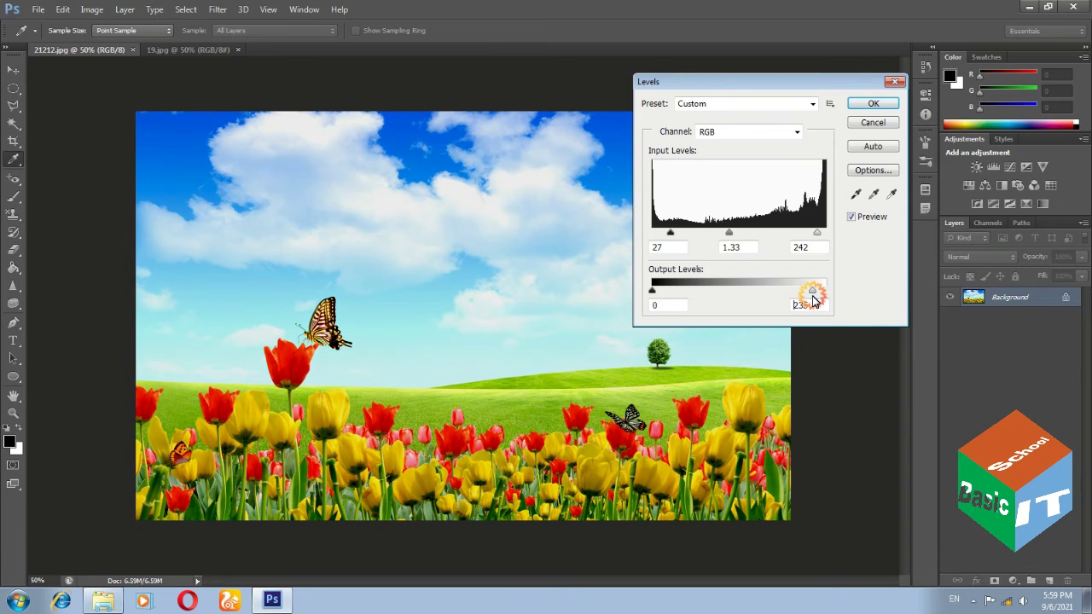
drag(813, 300, 814, 301)
- Cancel the tulip Levels, then open Levels on 19.jpg with white input at 221
click(873, 124)
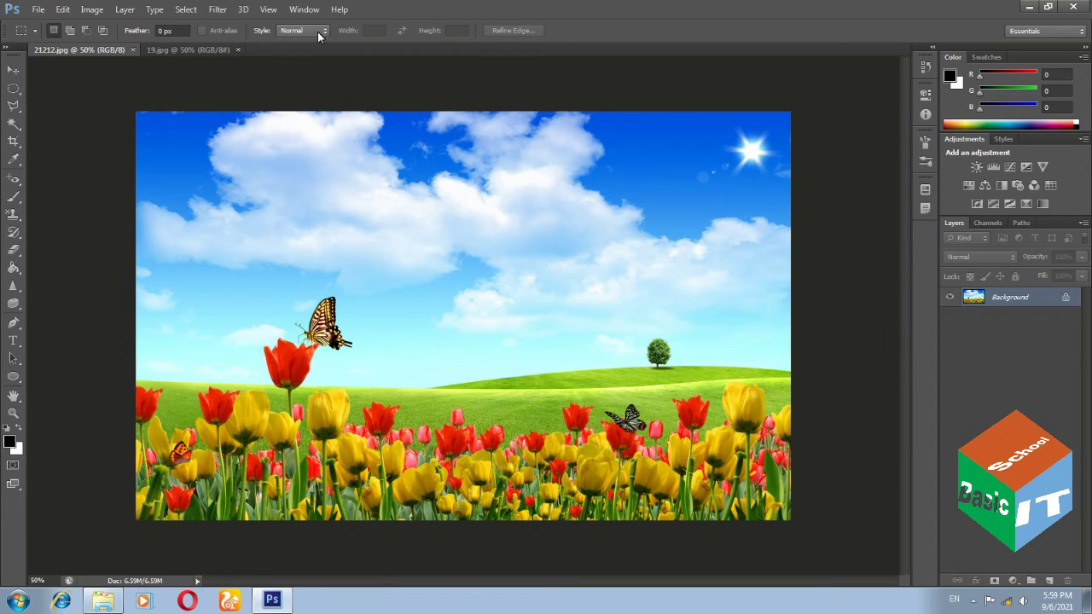
click(178, 50)
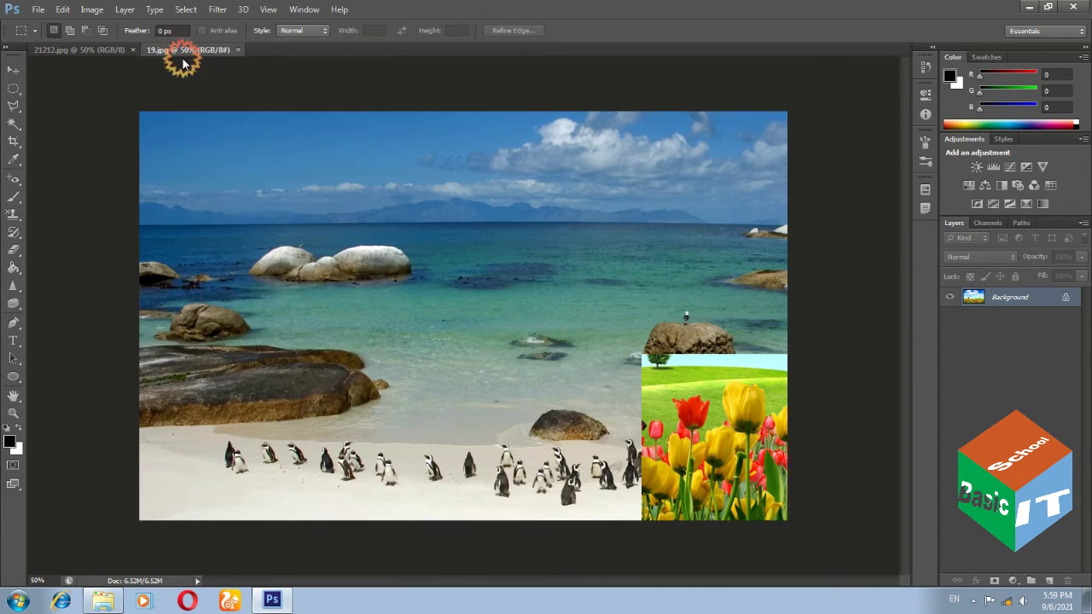
click(92, 11)
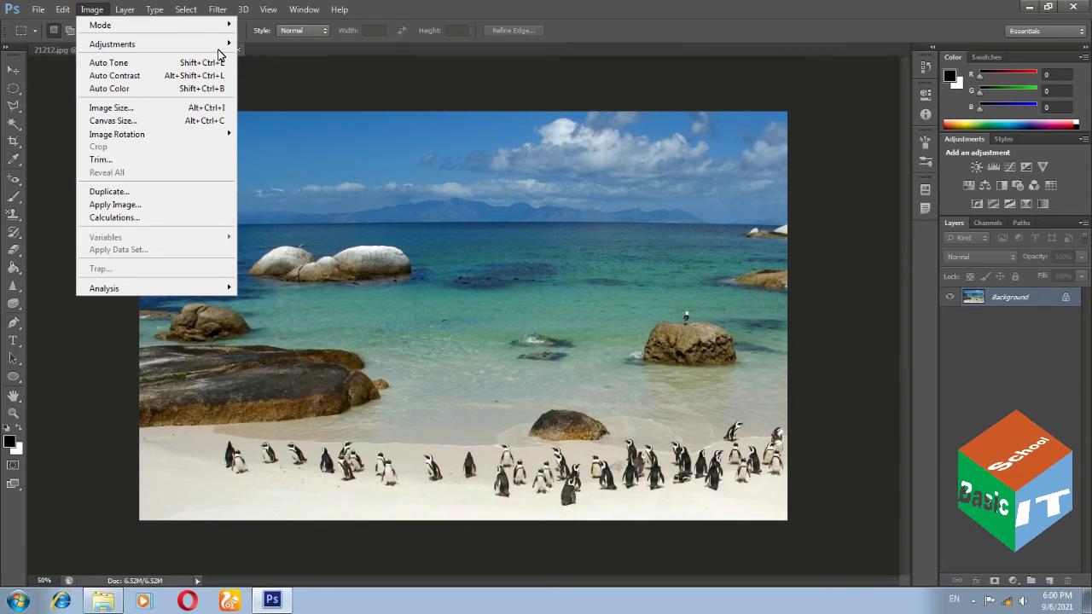
mouse_move(112, 44)
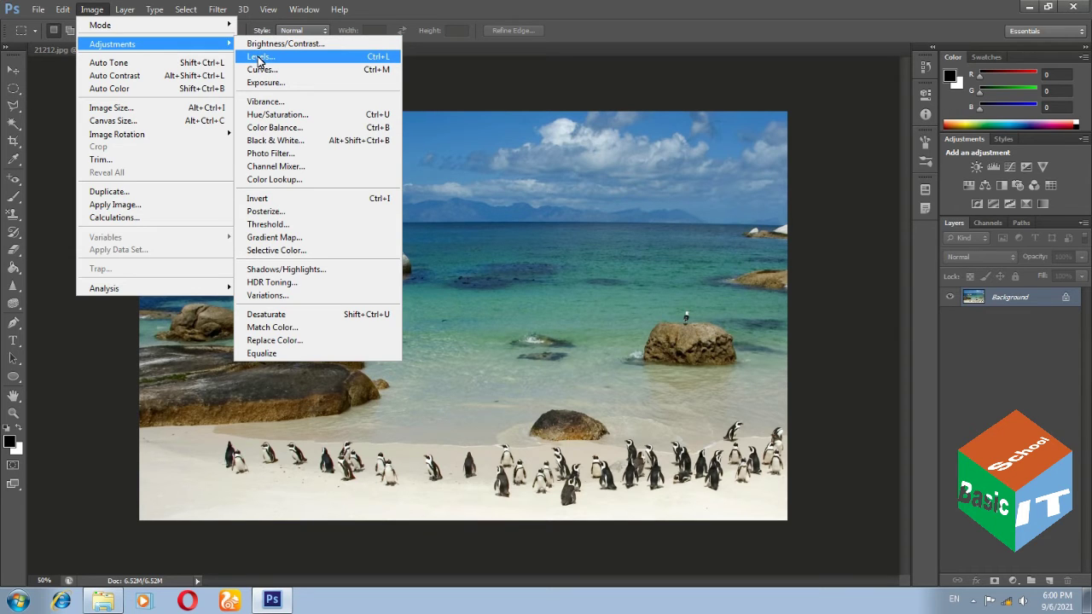
click(258, 58)
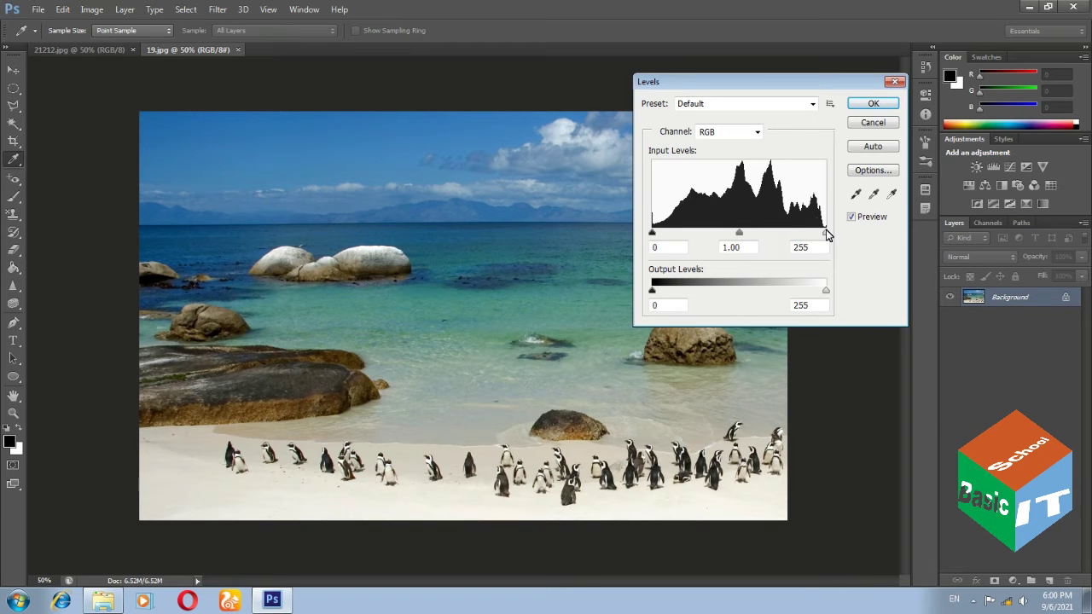
mouse_move(826, 234)
mouse_down()
mouse_move(770, 239)
mouse_move(804, 235)
mouse_up()
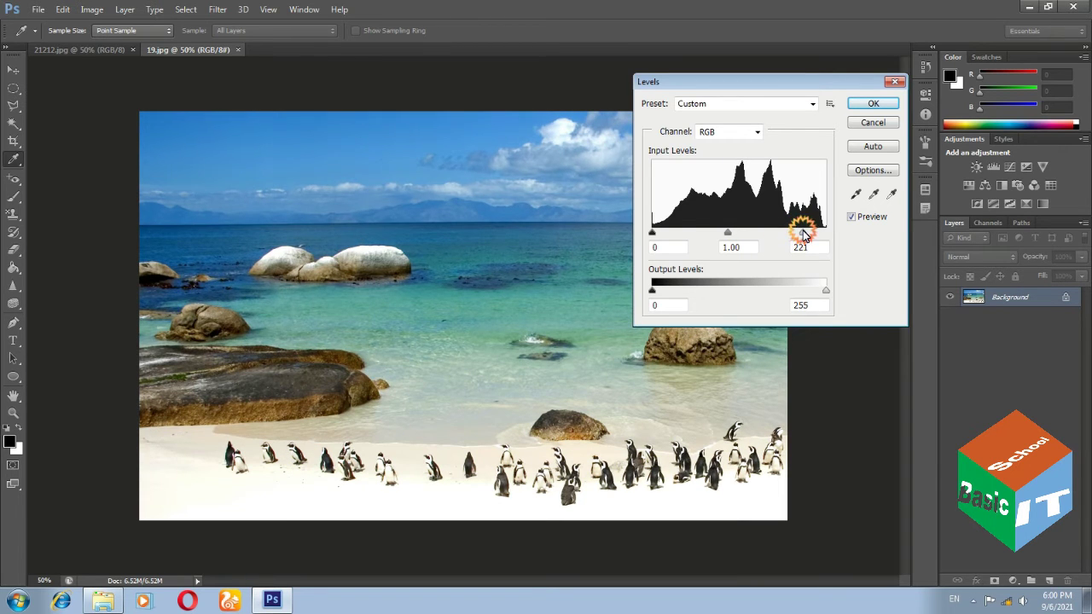
- Raise the penguin photo's black input level to 13, keeping gamma 1.00 and white 221
click(669, 235)
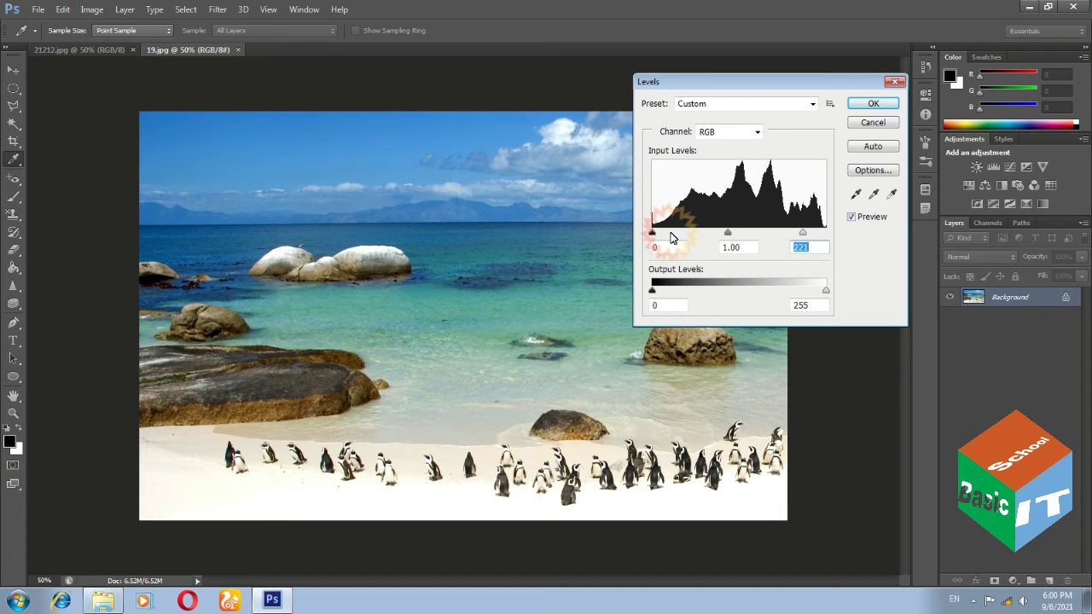
drag(653, 233, 665, 235)
mouse_move(675, 235)
mouse_down()
mouse_move(687, 236)
mouse_move(662, 236)
mouse_up()
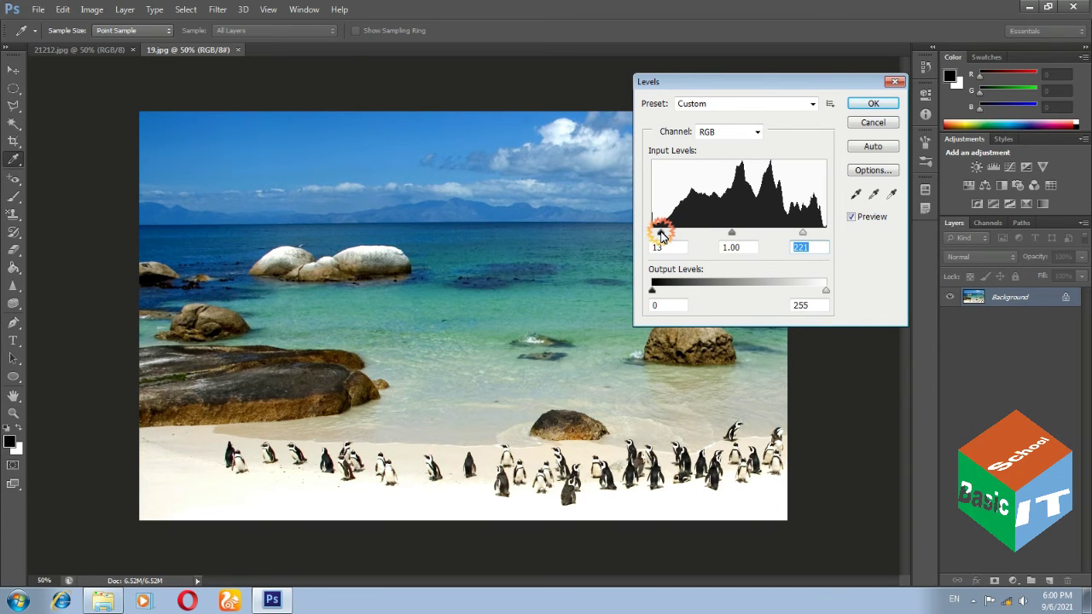
click(751, 256)
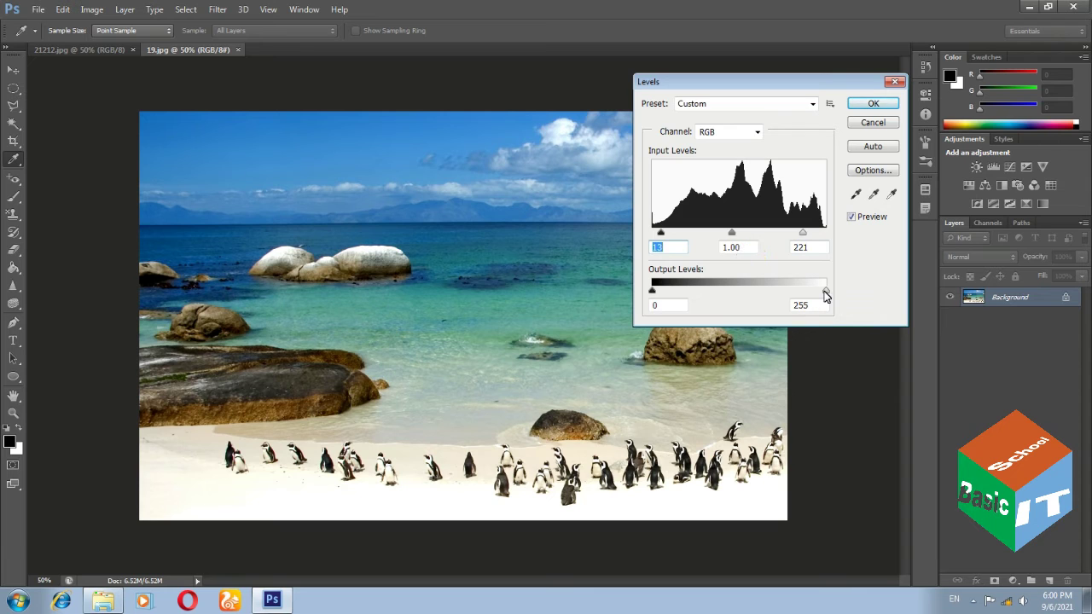
mouse_move(825, 293)
mouse_down()
mouse_move(807, 294)
mouse_move(839, 294)
mouse_up()
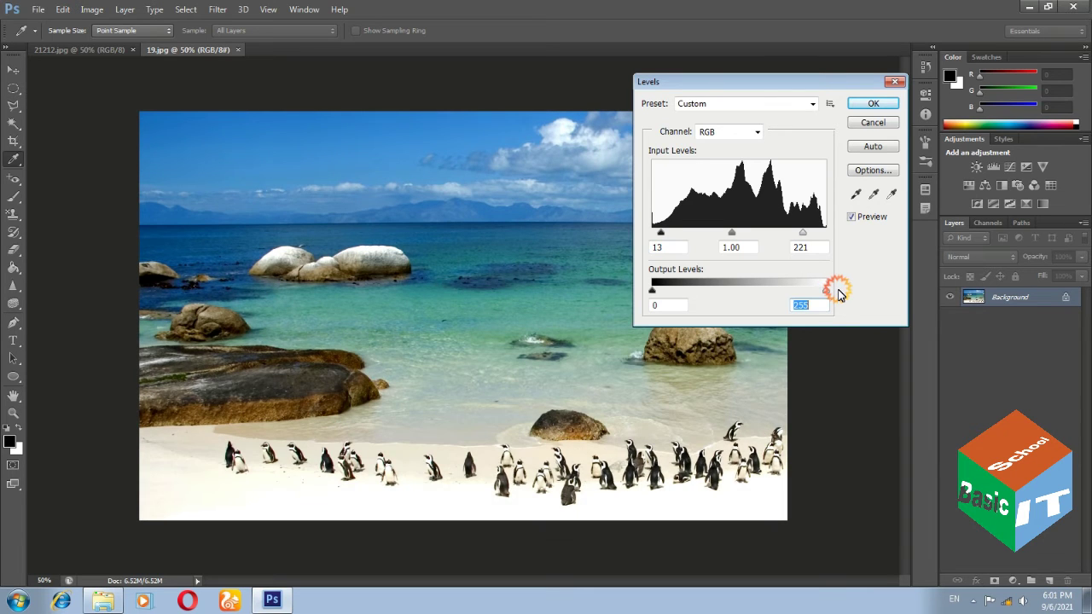
click(977, 329)
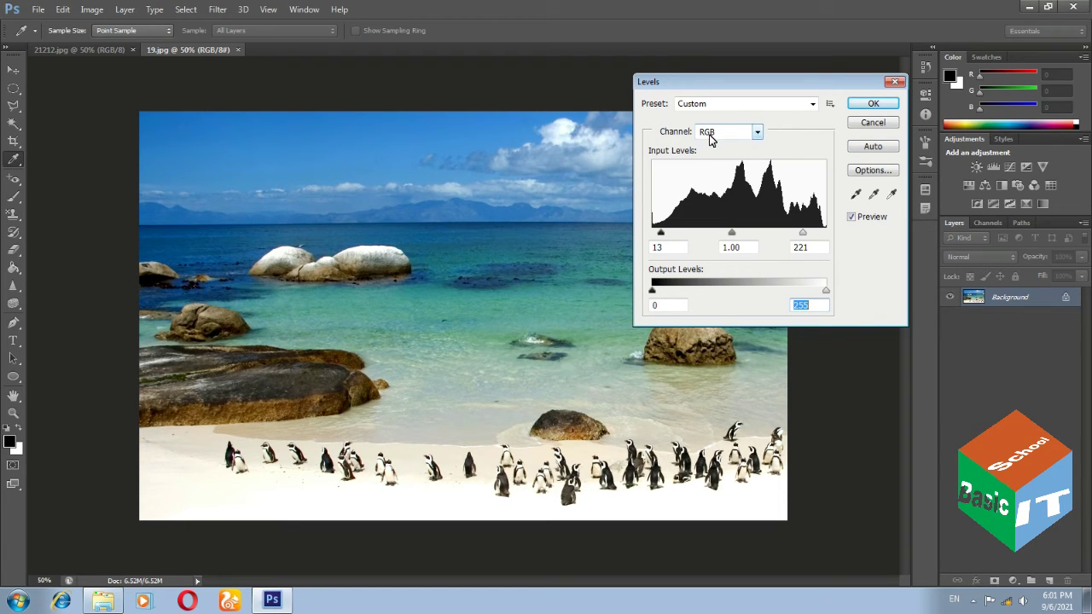
- View the Red and Green channel levels, return to RGB, and cancel Levels
click(758, 137)
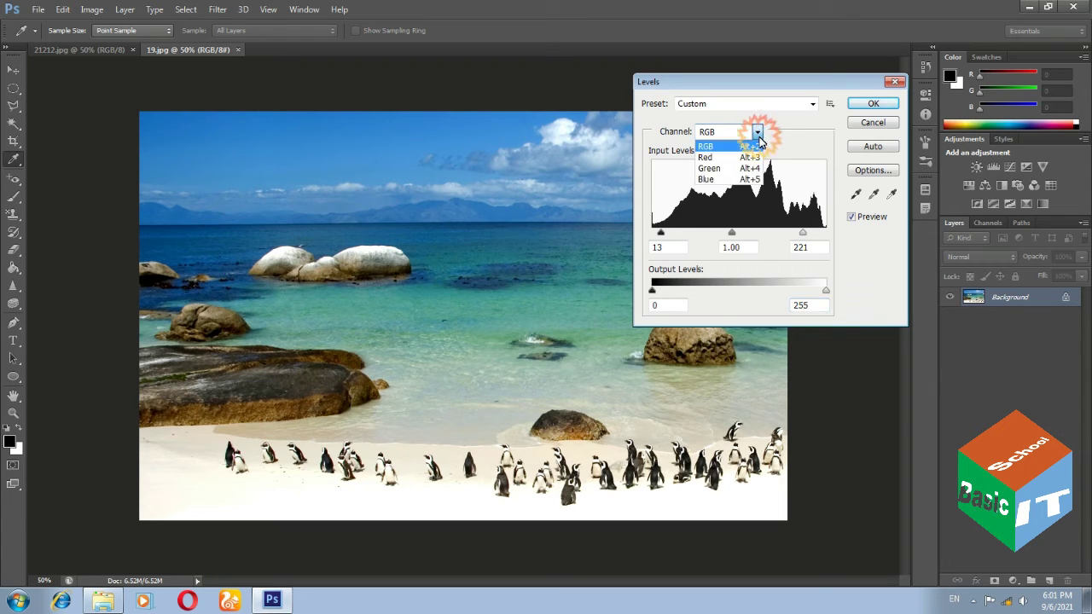
click(713, 160)
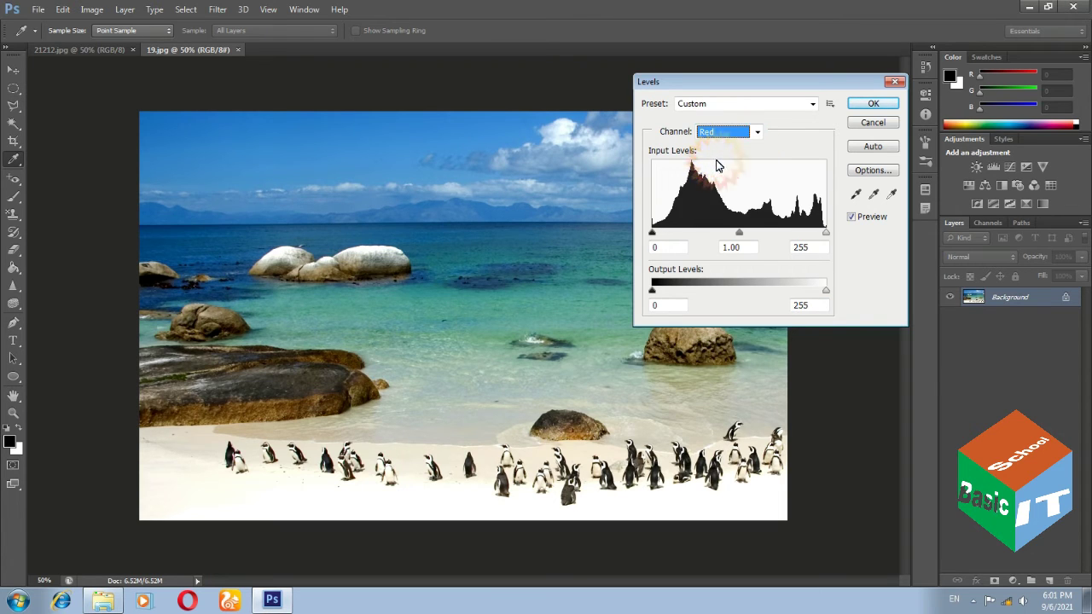
click(758, 134)
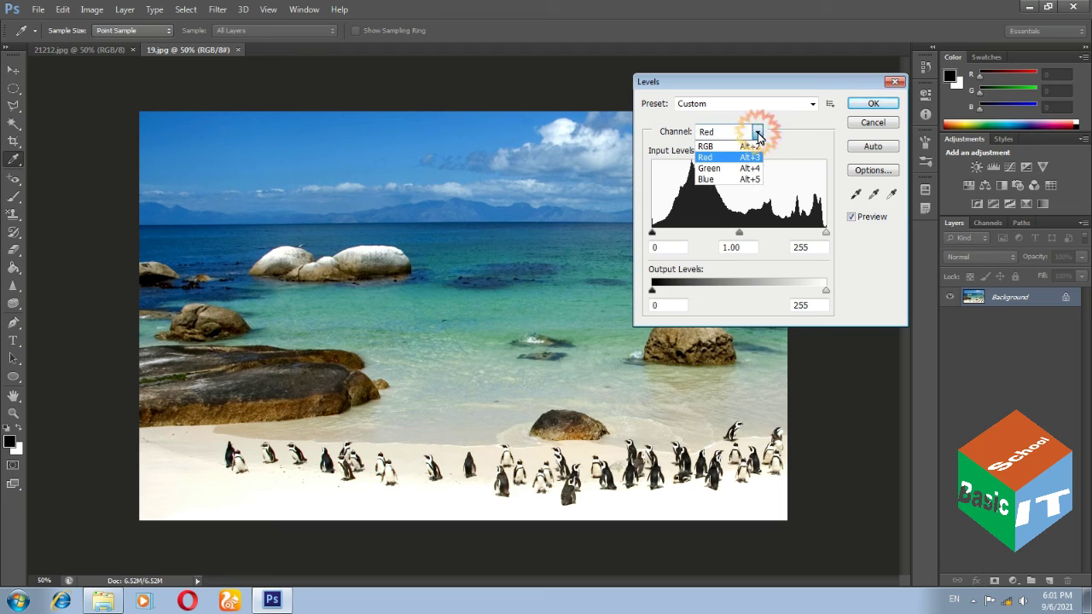
click(709, 161)
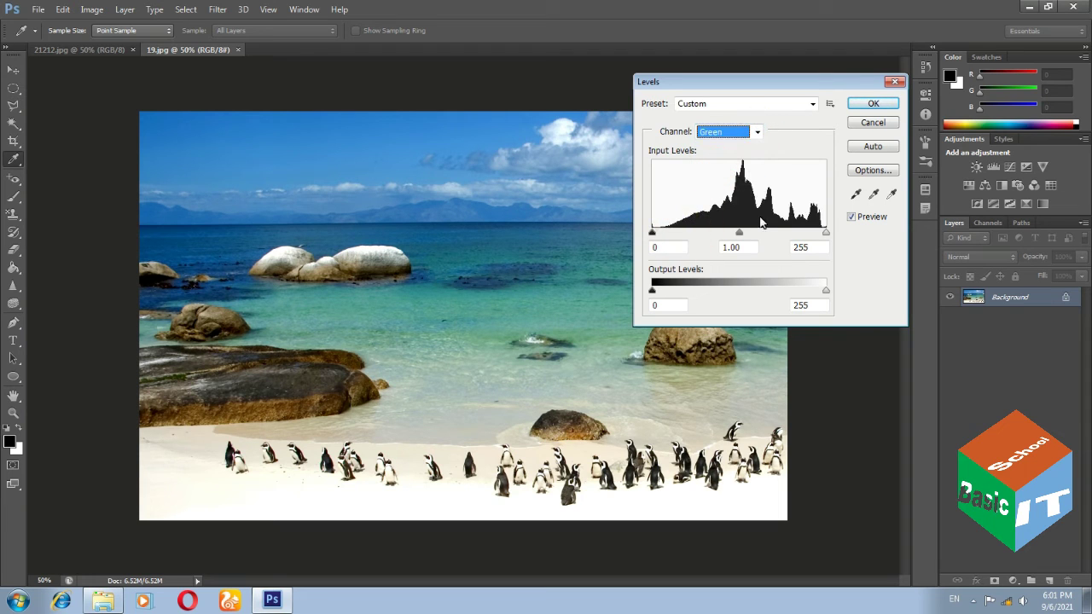
click(757, 135)
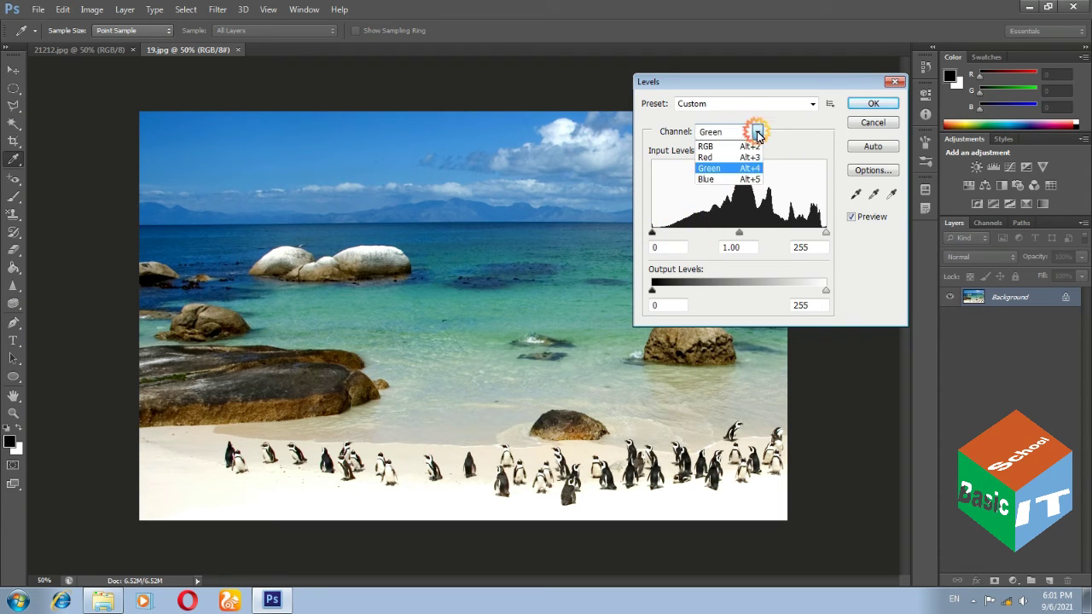
click(727, 148)
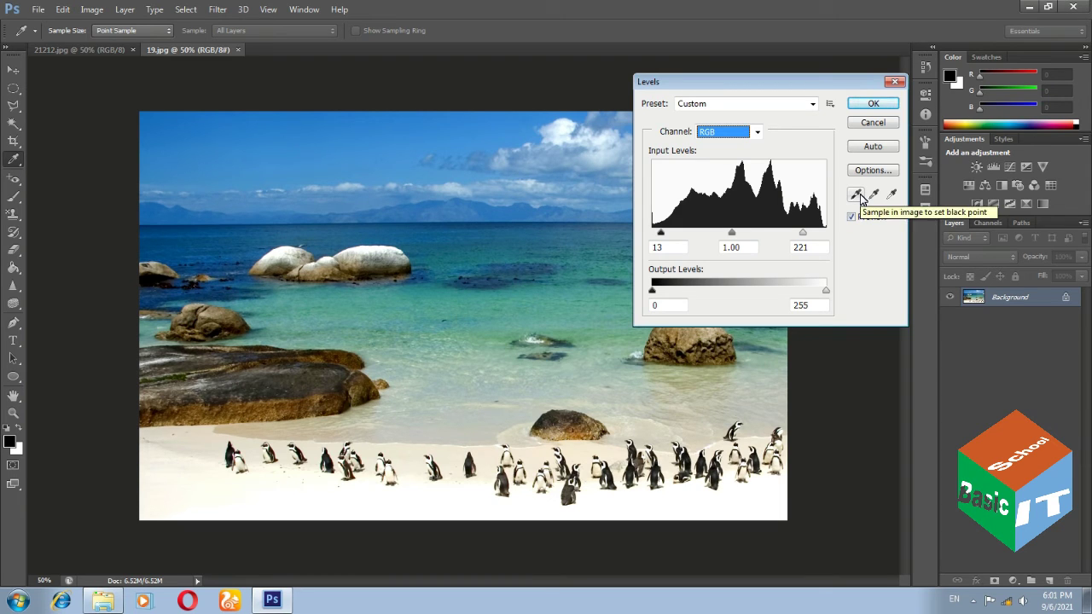
click(873, 124)
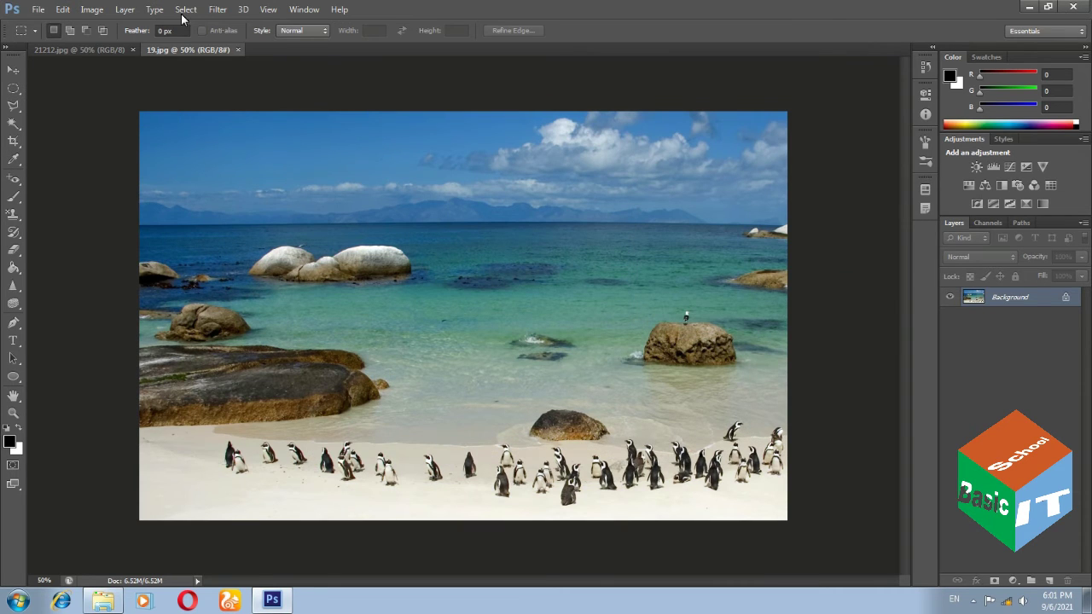
click(92, 9)
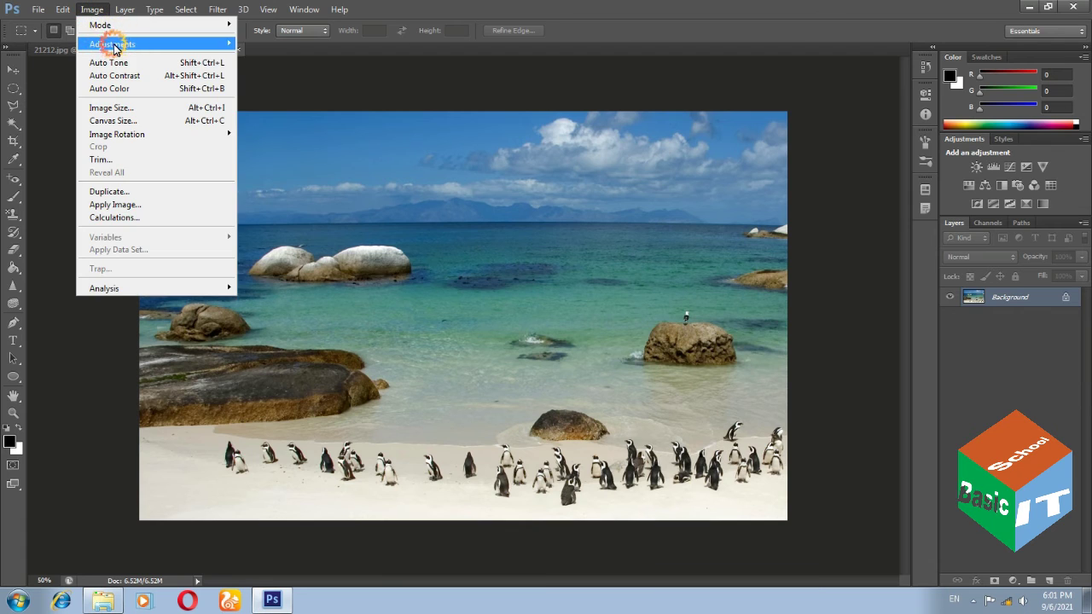
click(162, 46)
click(260, 57)
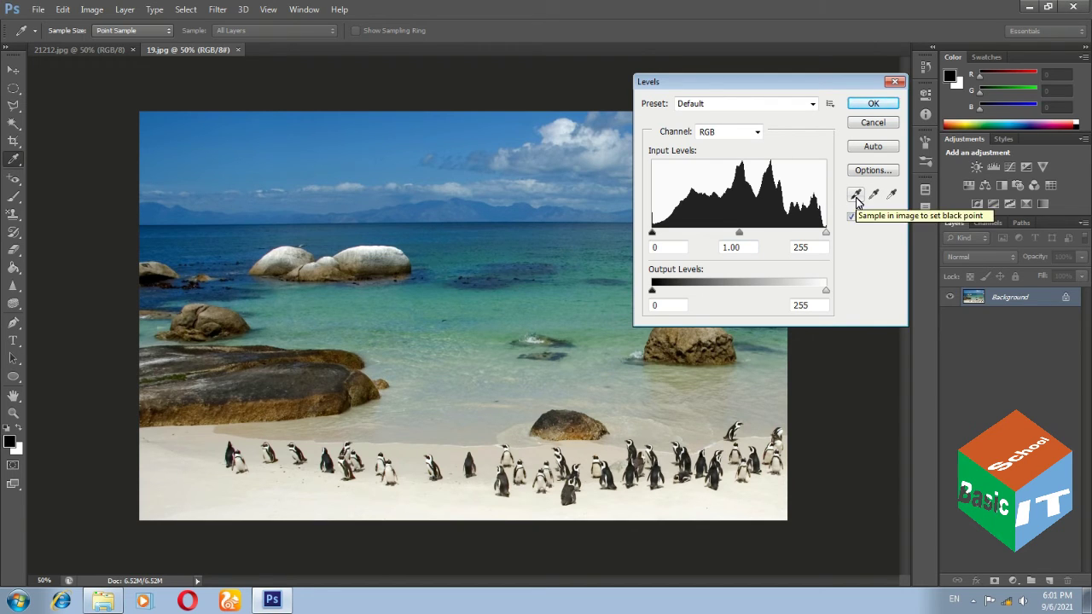
click(857, 196)
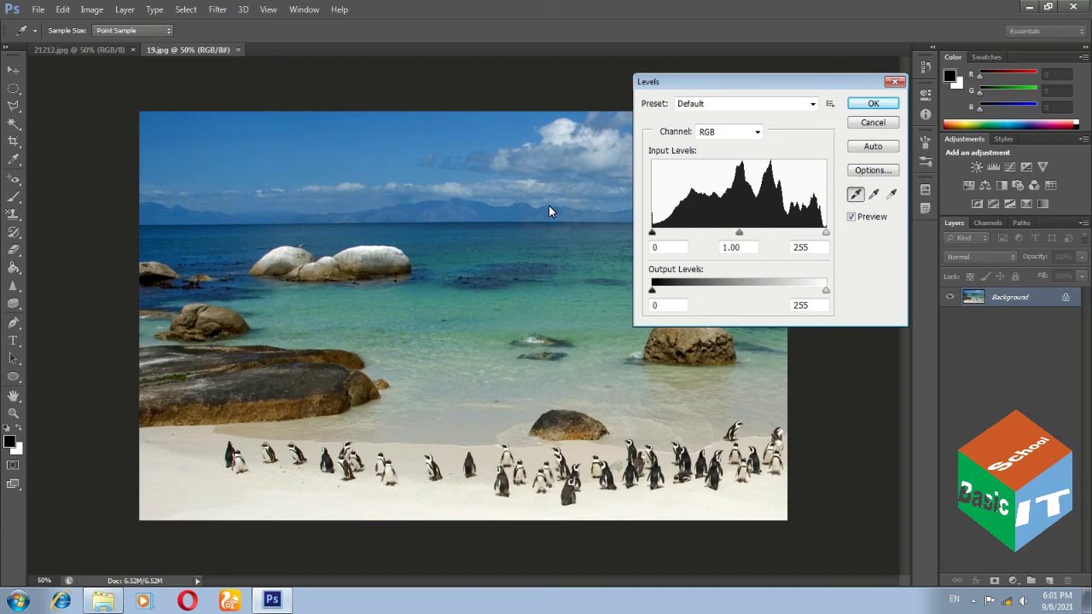
click(284, 382)
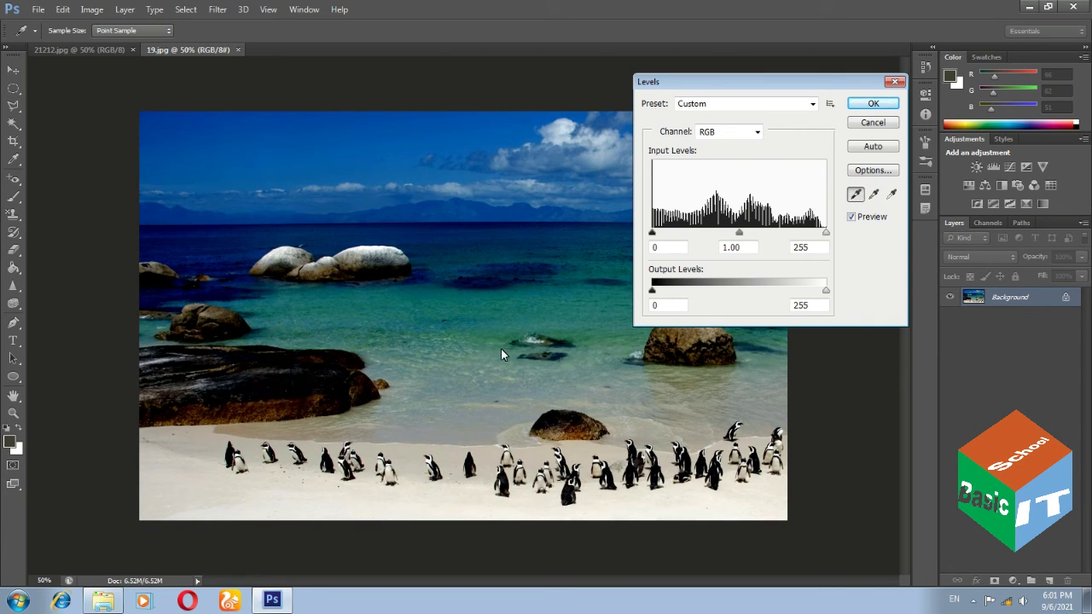
click(890, 196)
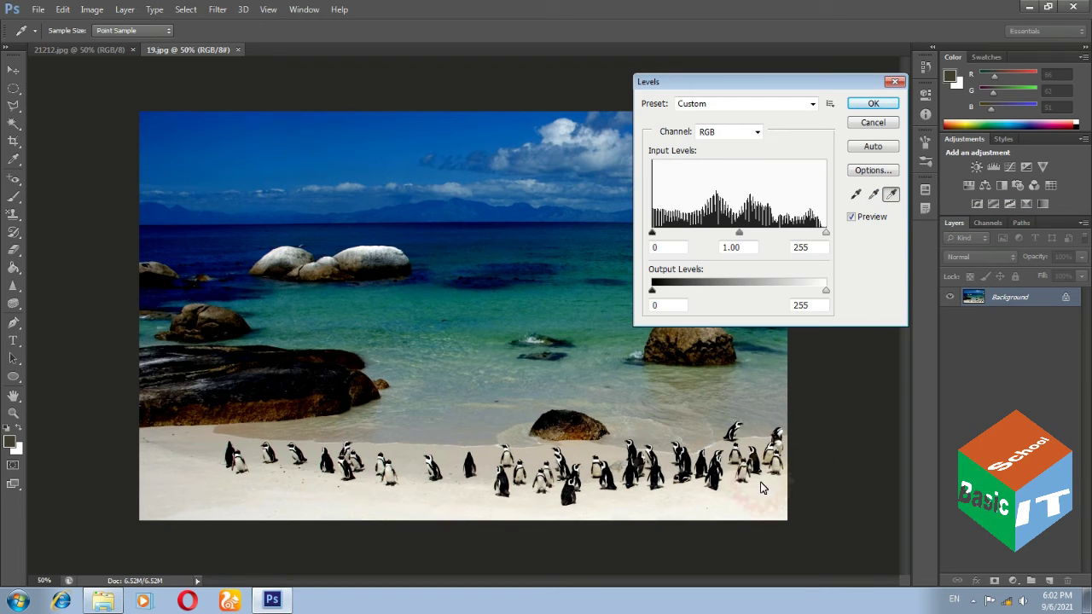
click(739, 506)
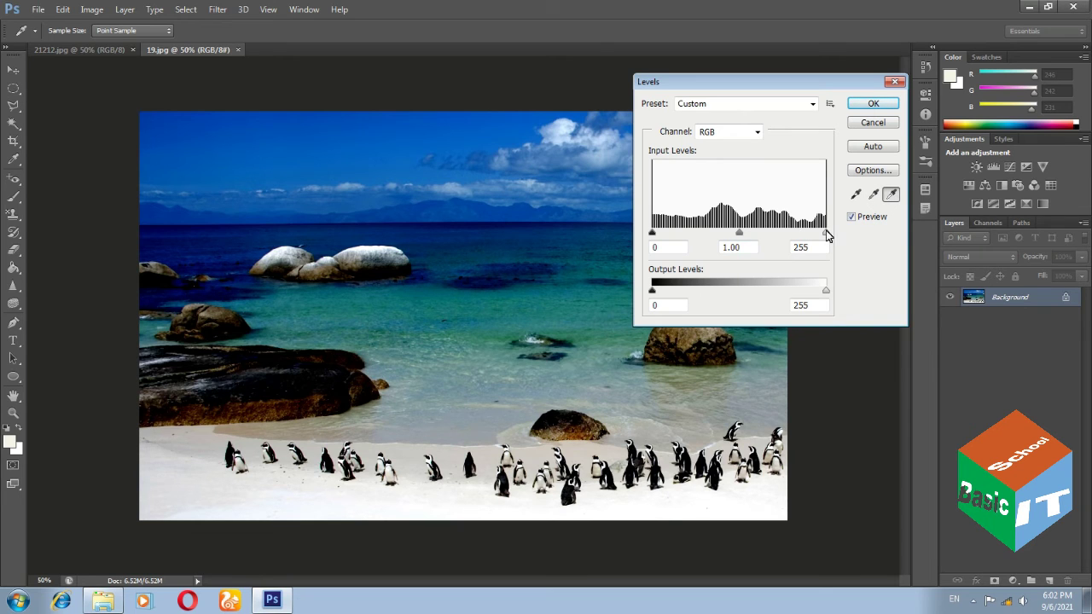
mouse_move(826, 235)
mouse_down()
mouse_move(792, 241)
mouse_move(826, 239)
mouse_up()
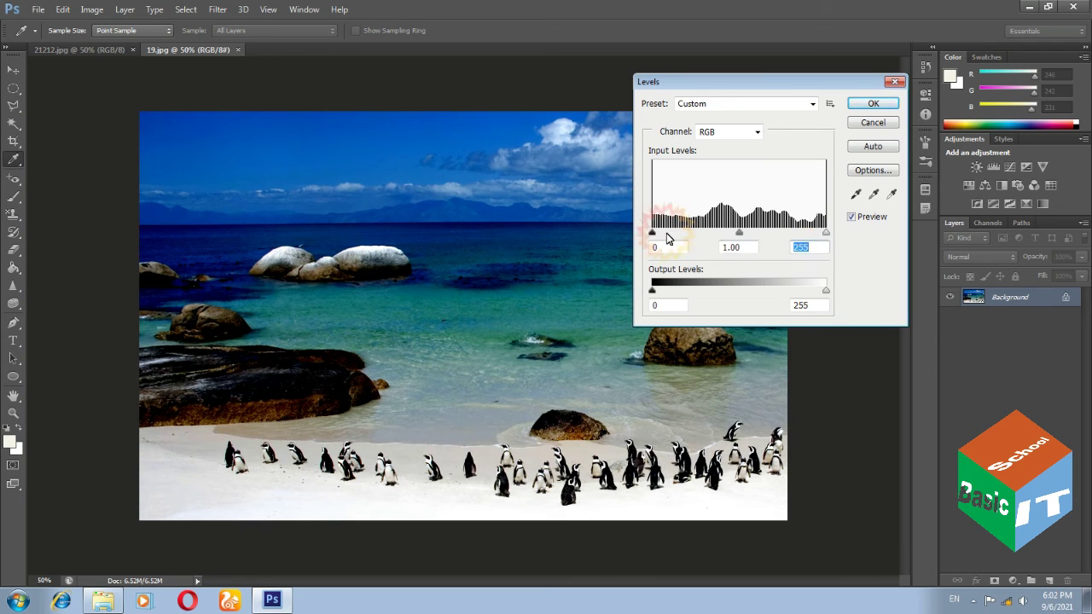
drag(653, 233, 670, 233)
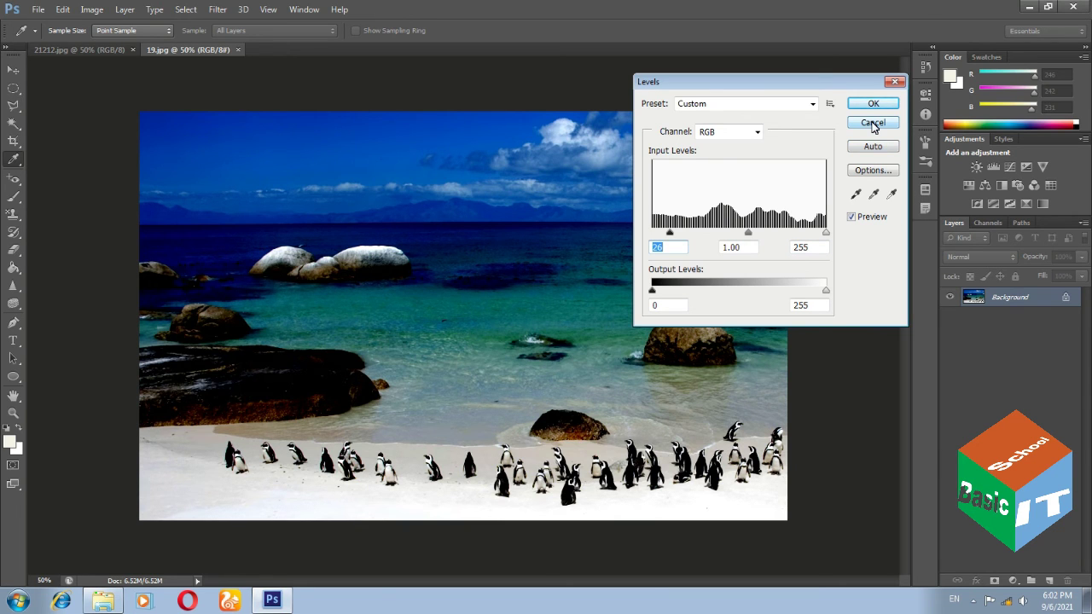
click(873, 123)
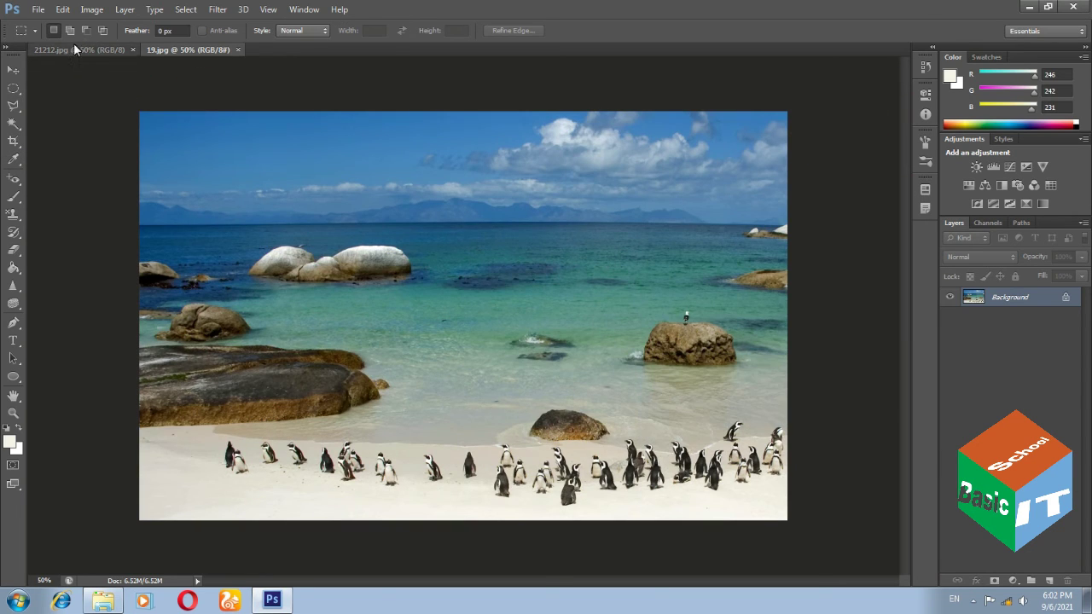
- Switch between the 19.jpg and 21212.jpg tabs, ending on the tulip field photo
click(75, 50)
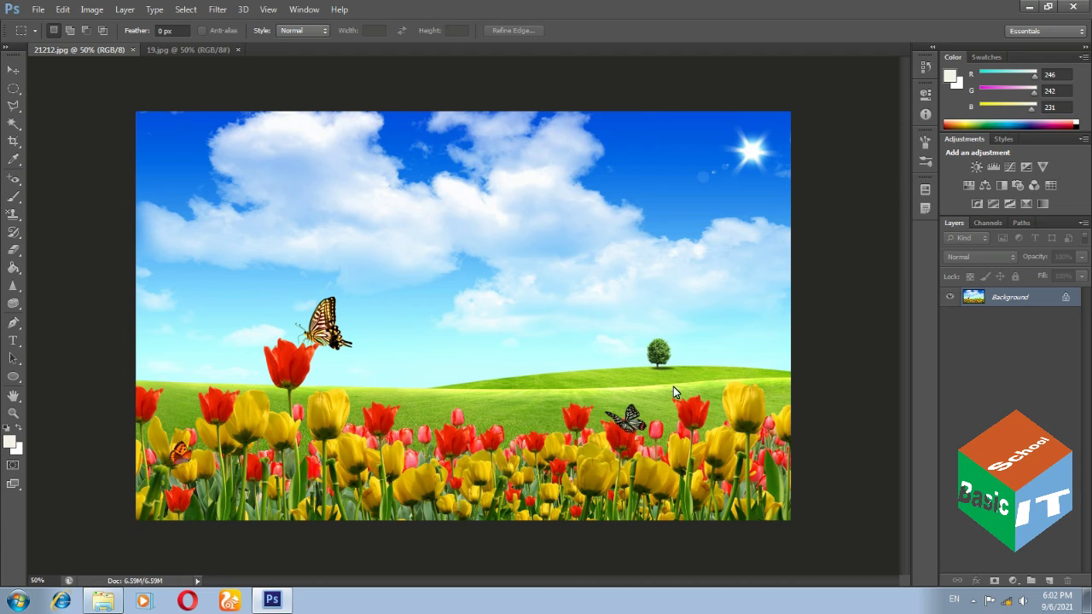
click(185, 49)
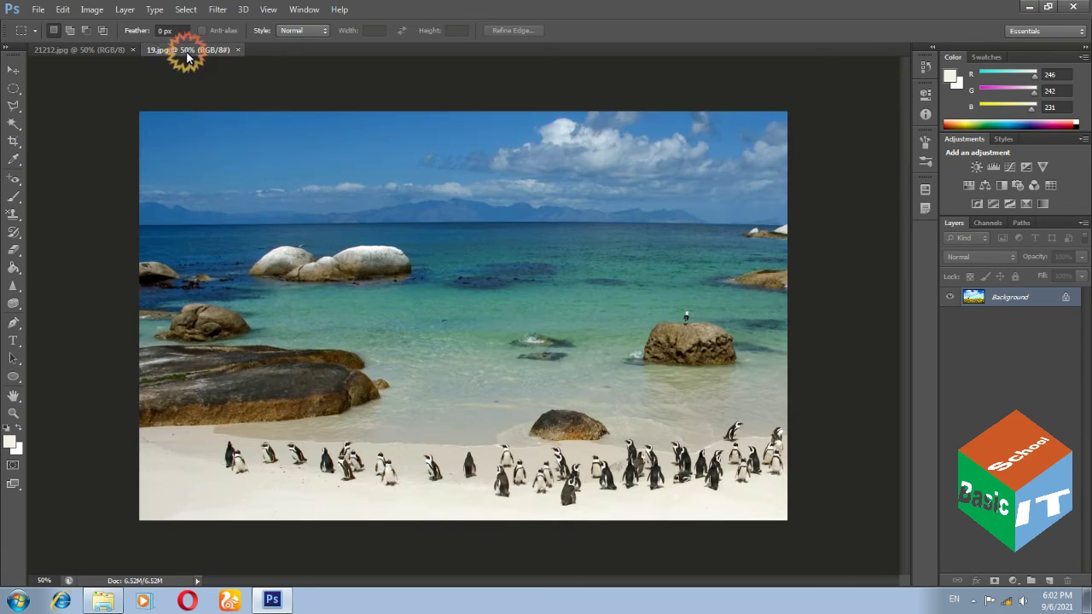
click(92, 50)
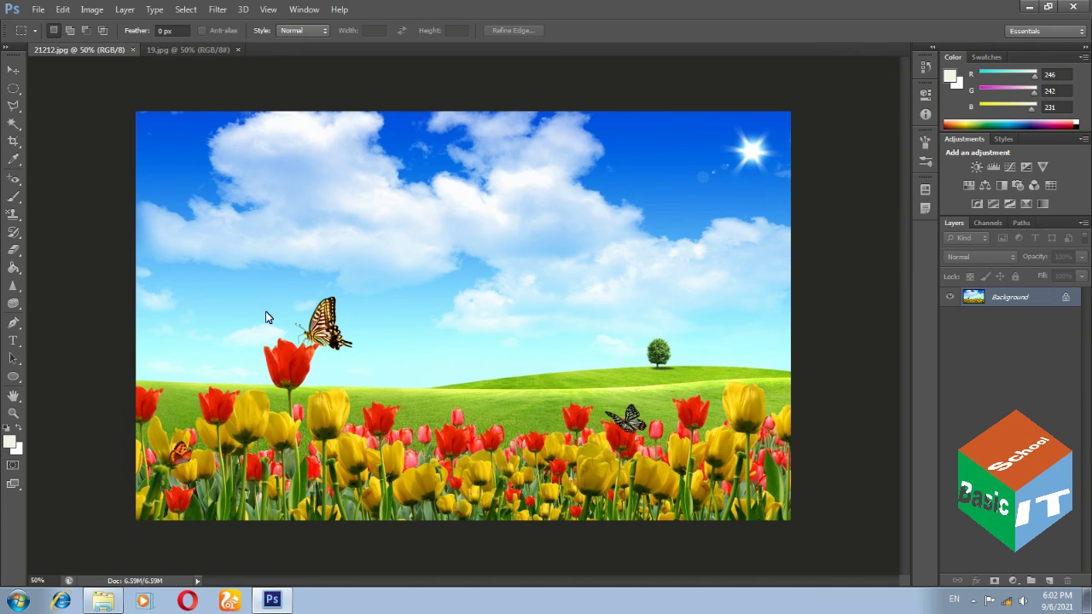
- Draw a freehand Lasso selection around the distant green hill and its lone tree
drag(13, 105, 61, 106)
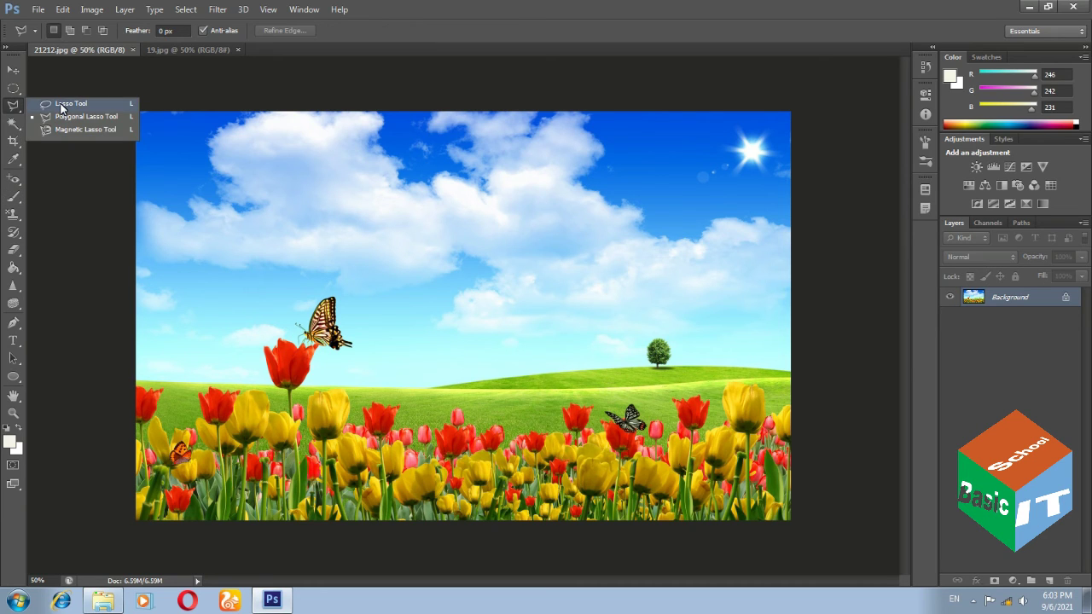
click(60, 107)
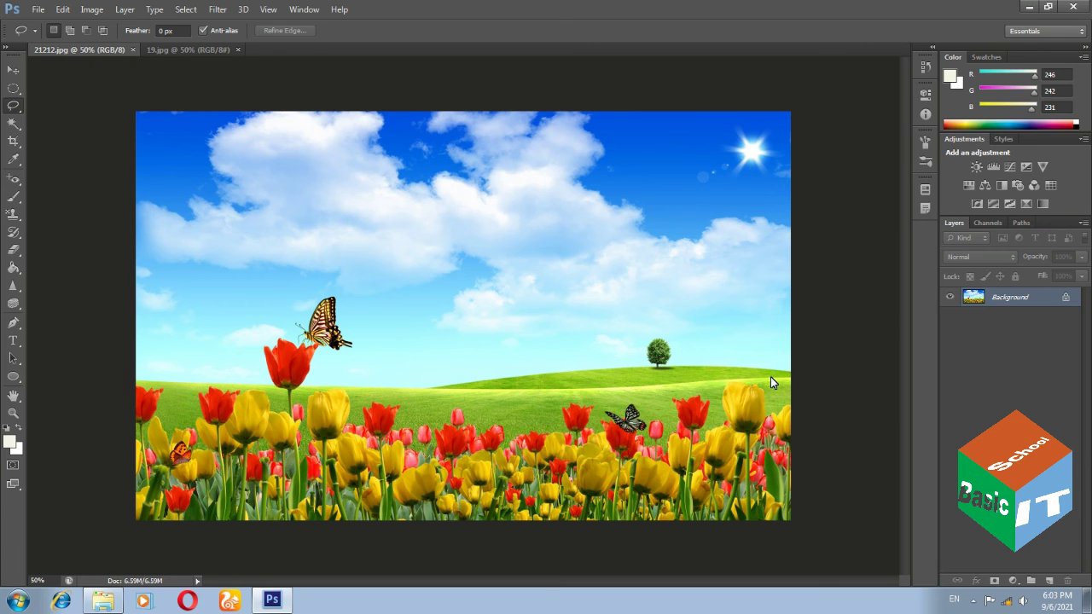
drag(770, 380, 724, 375)
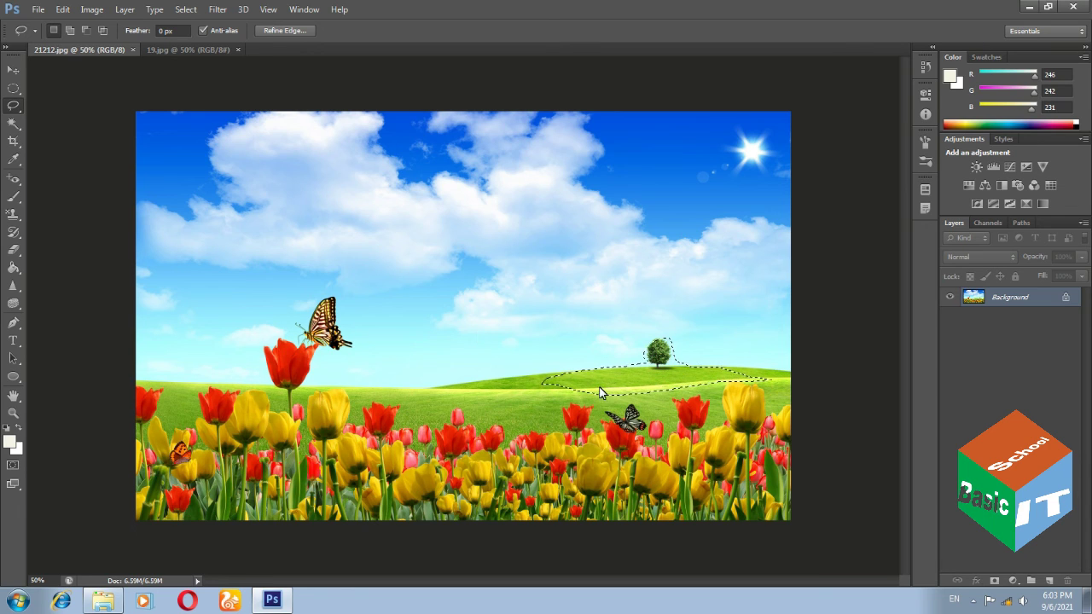
- Try raising the selected hill's Brightness/Contrast brightness to 61, then close the dialog
click(90, 10)
mouse_move(112, 44)
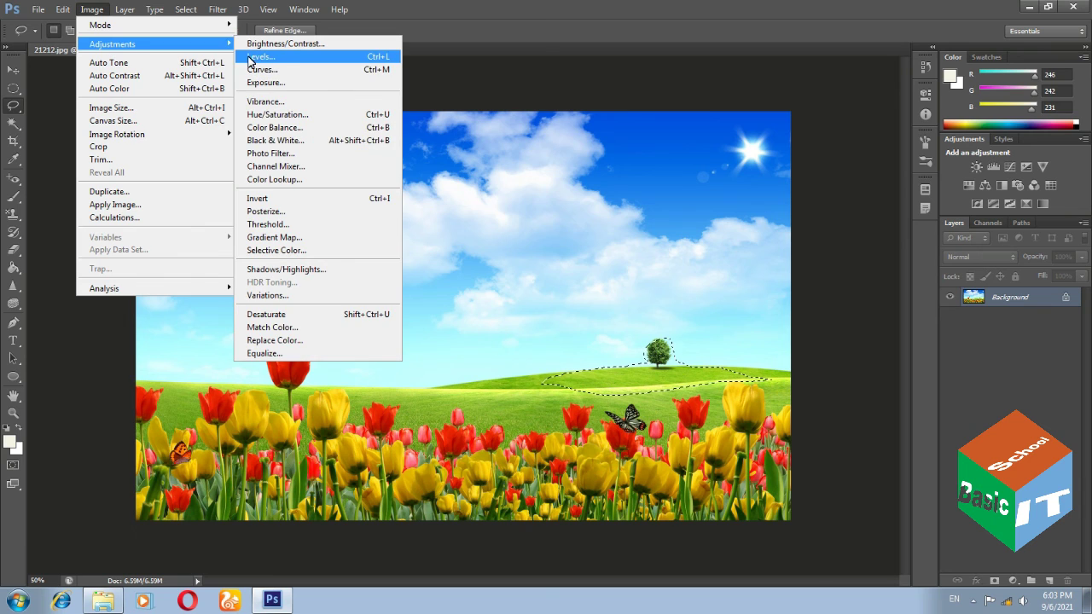
click(274, 44)
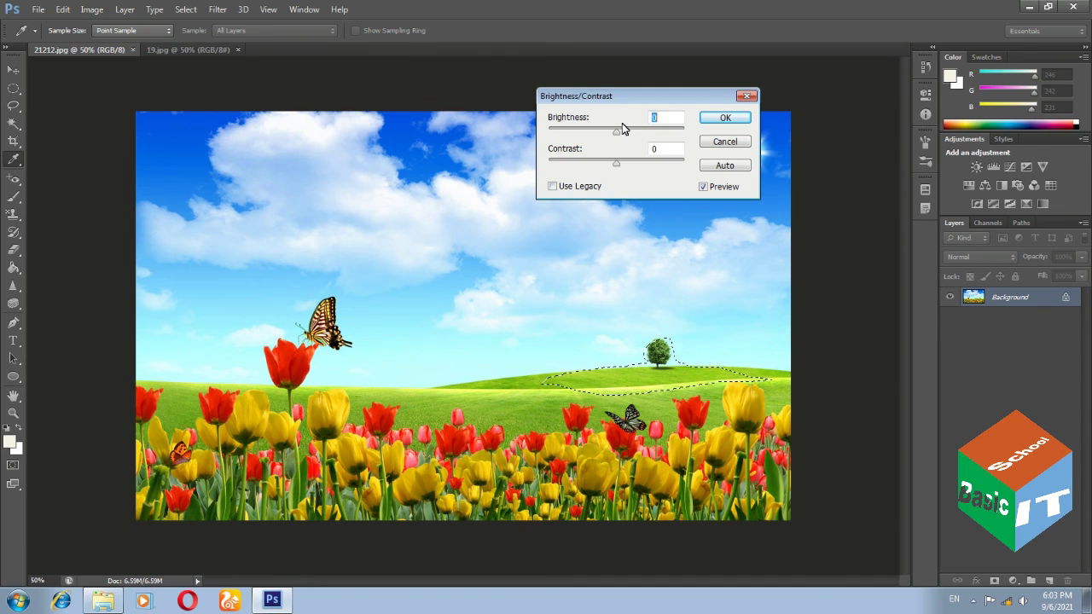
drag(617, 132, 646, 133)
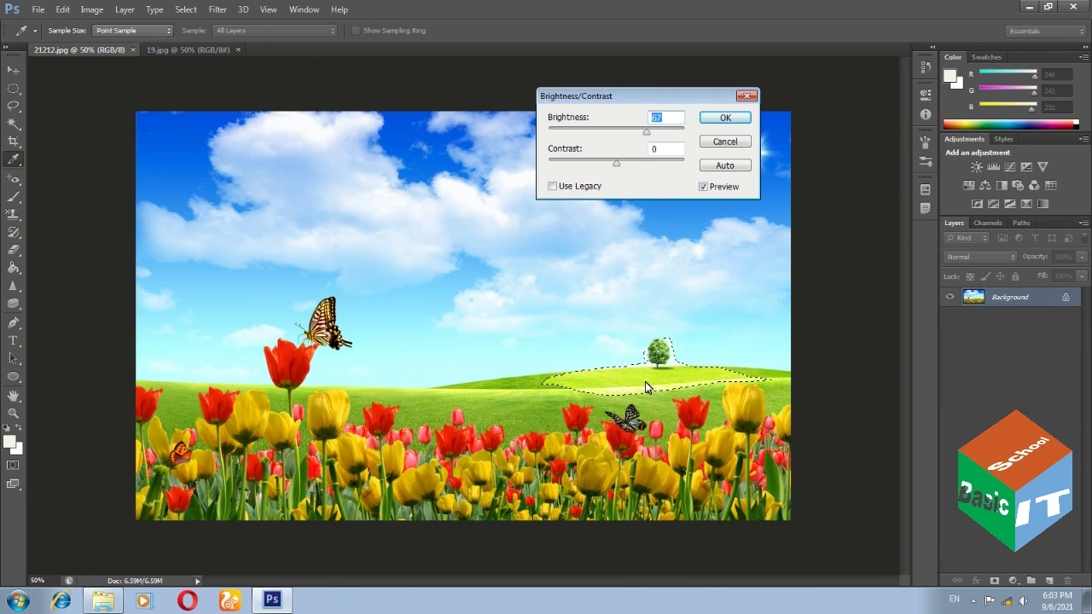
drag(647, 133, 587, 147)
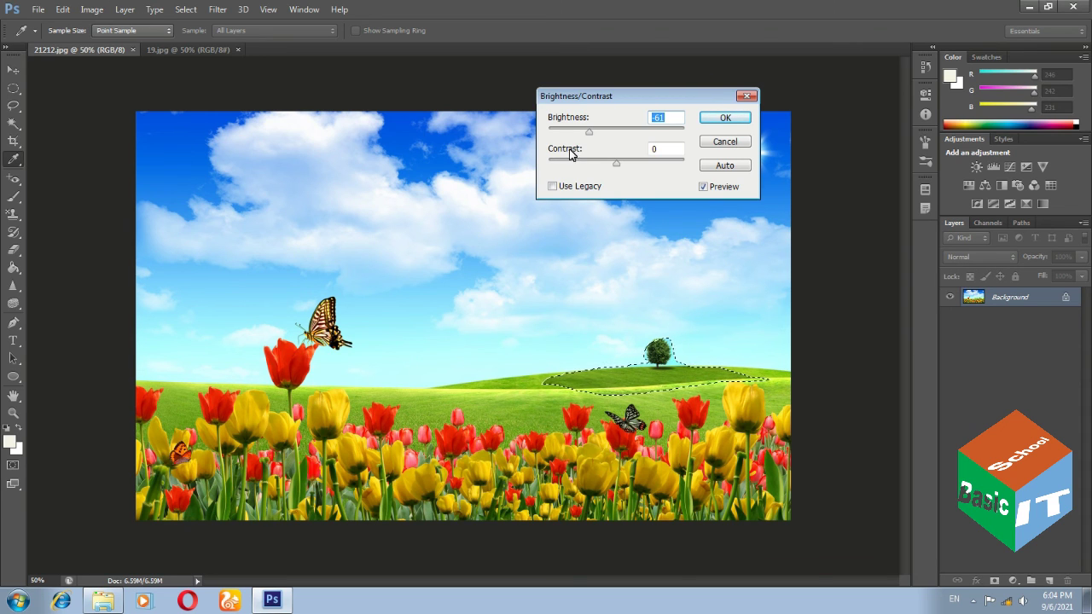
click(726, 117)
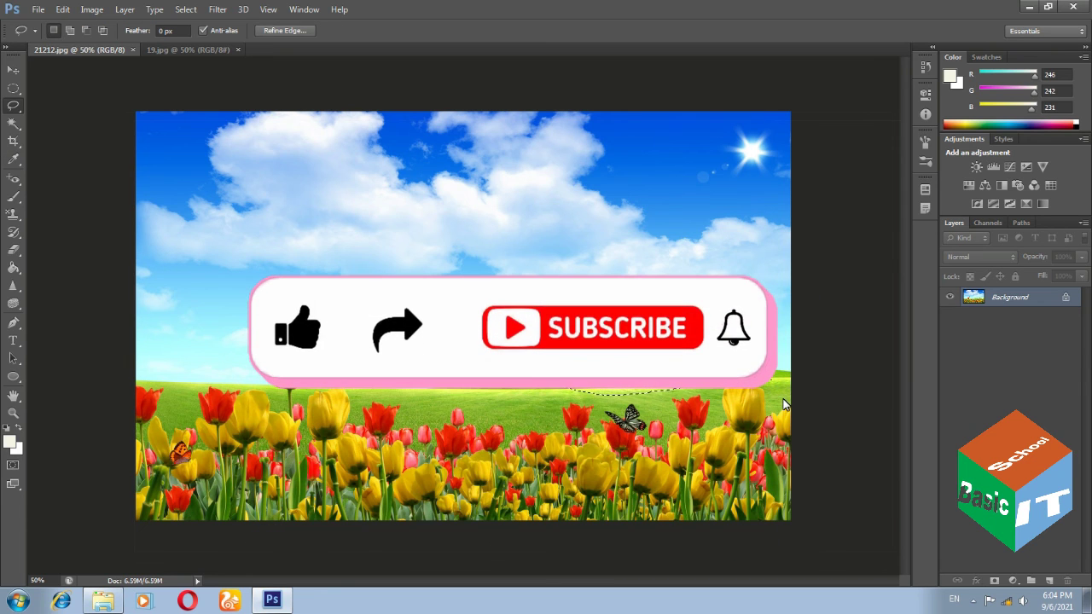